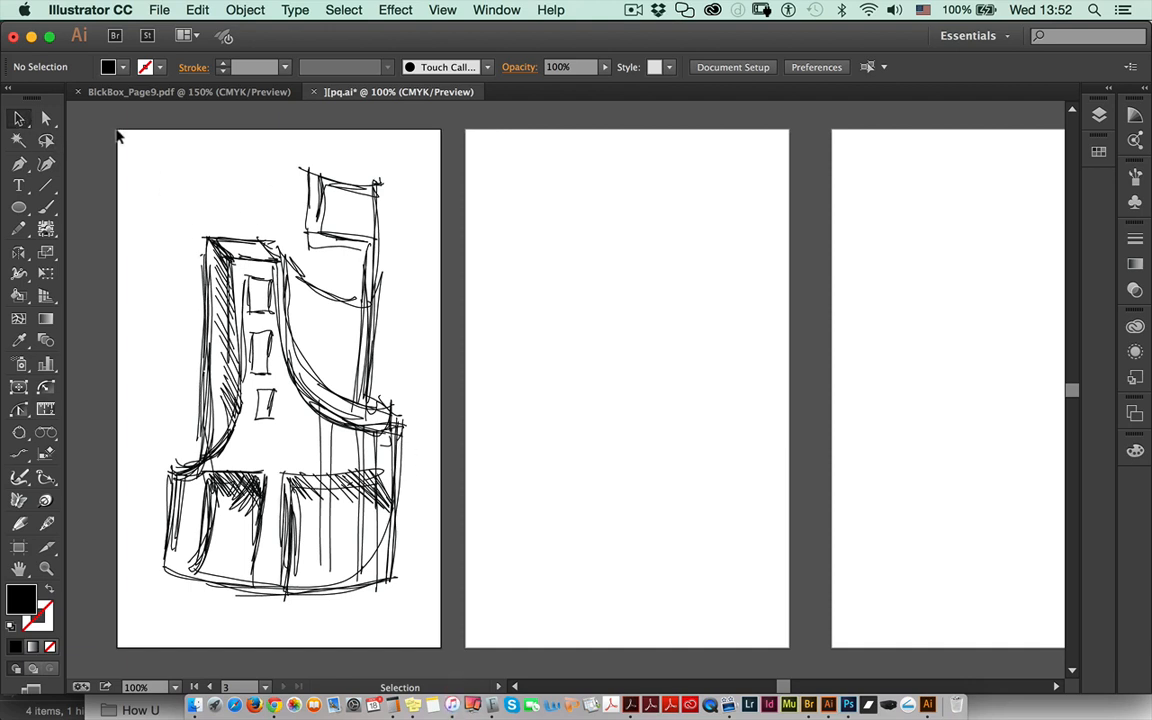
# - Duplicate the entire building sketch from the first artboard onto the empty middle artboard
pyautogui.moveTo(117, 136)
pyautogui.mouseDown()
pyautogui.moveTo(381, 504)
pyautogui.moveTo(413, 620)
pyautogui.mouseUp()
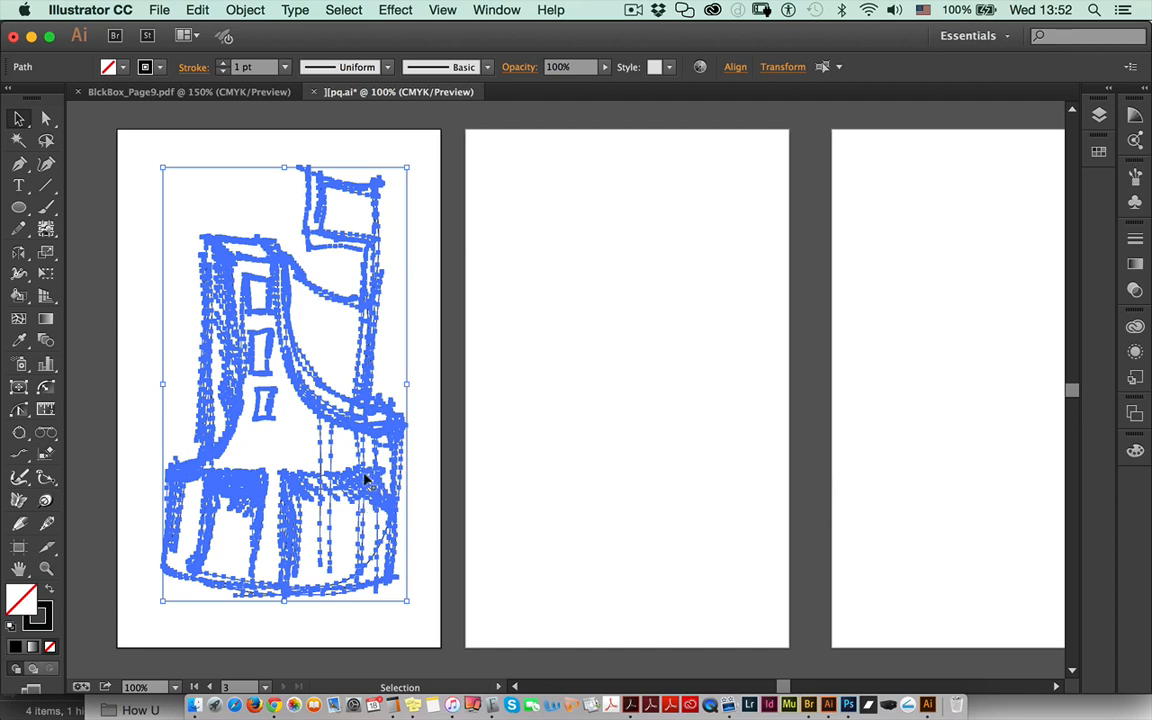
pyautogui.click(1101, 118)
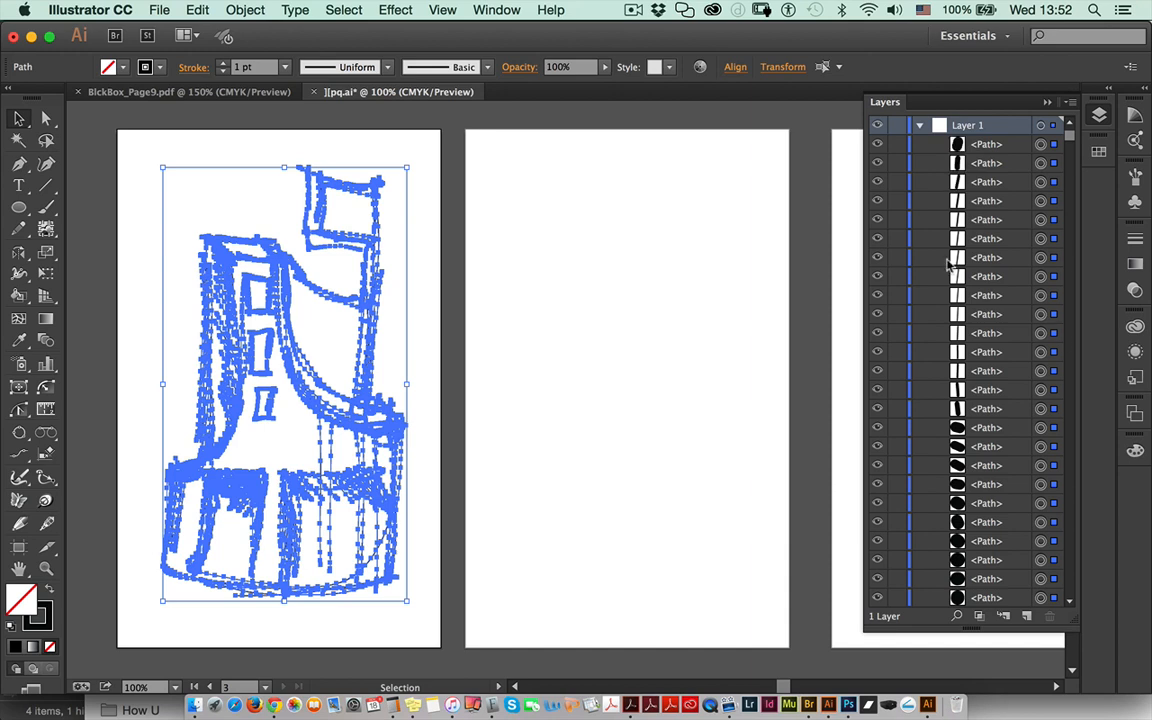
pyautogui.click(919, 125)
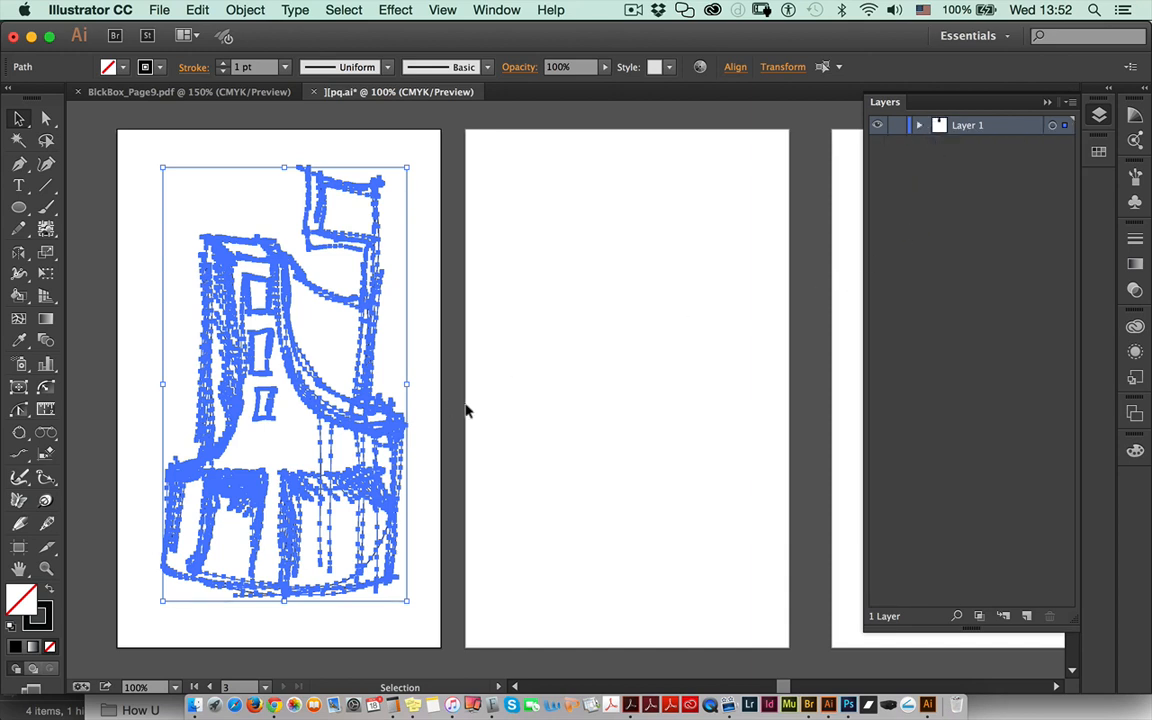
pyautogui.click(419, 349)
pyautogui.moveTo(165, 151)
pyautogui.mouseDown()
pyautogui.moveTo(350, 326)
pyautogui.moveTo(431, 620)
pyautogui.mouseUp()
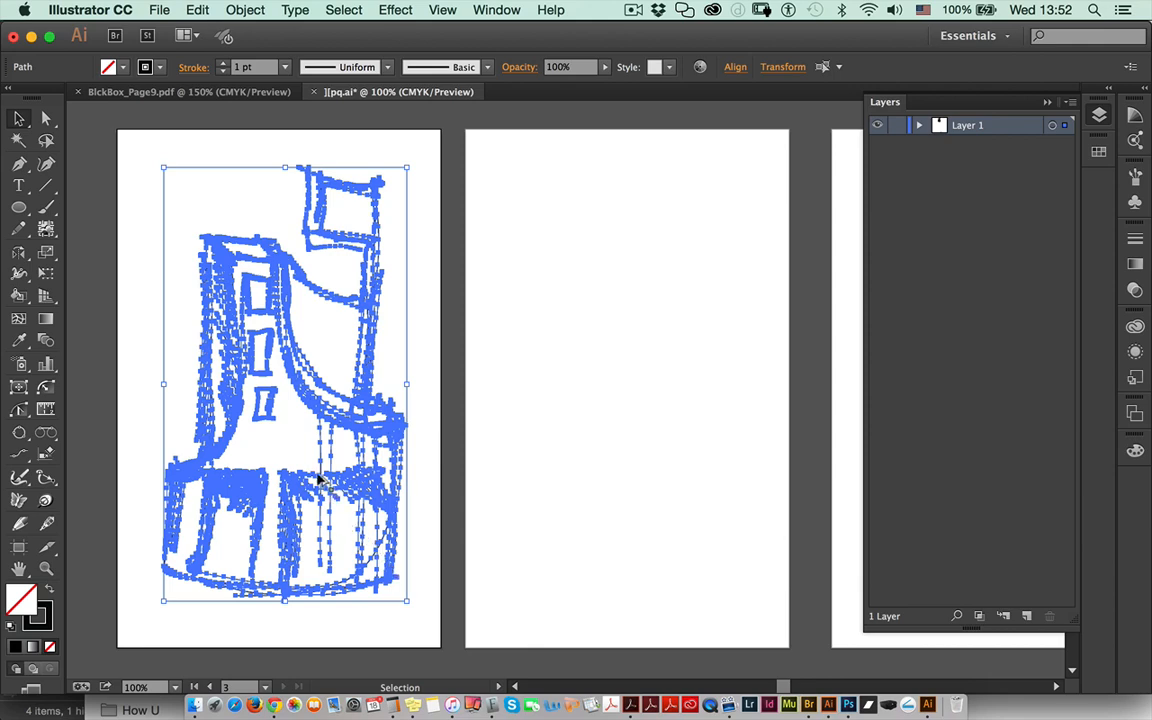
pyautogui.moveTo(318, 480)
pyautogui.mouseDown()
pyautogui.moveTo(635, 489)
pyautogui.moveTo(660, 475)
pyautogui.mouseUp()
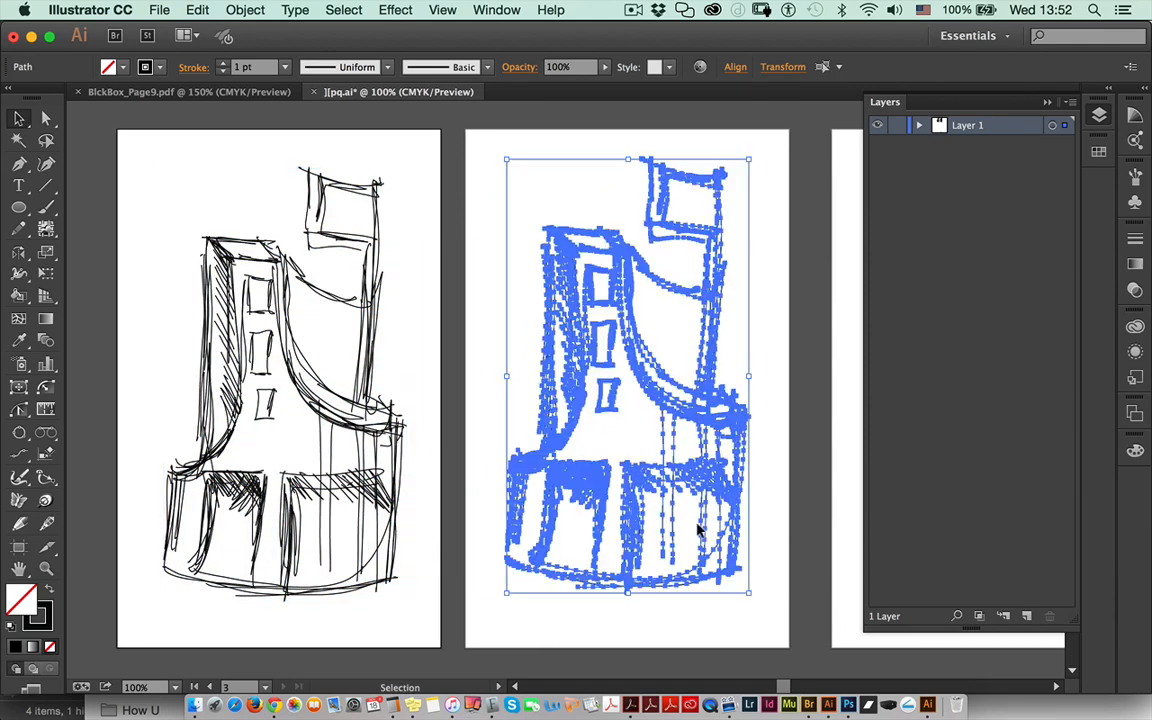
# - Create a new layer named "colorizing" and move the copied sketch from Layer 1 onto it
pyautogui.click(1027, 617)
pyautogui.doubleClick(981, 126)
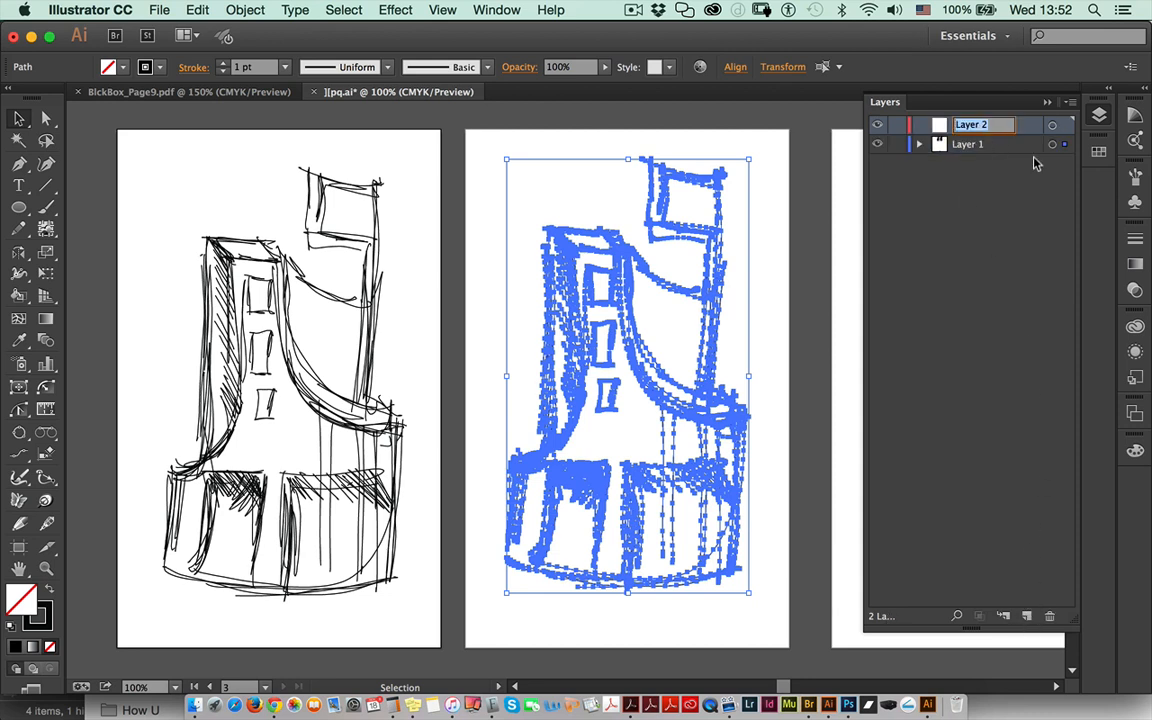
pyautogui.write('colorizing')
pyautogui.moveTo(1065, 145); pyautogui.dragTo(1065, 126)
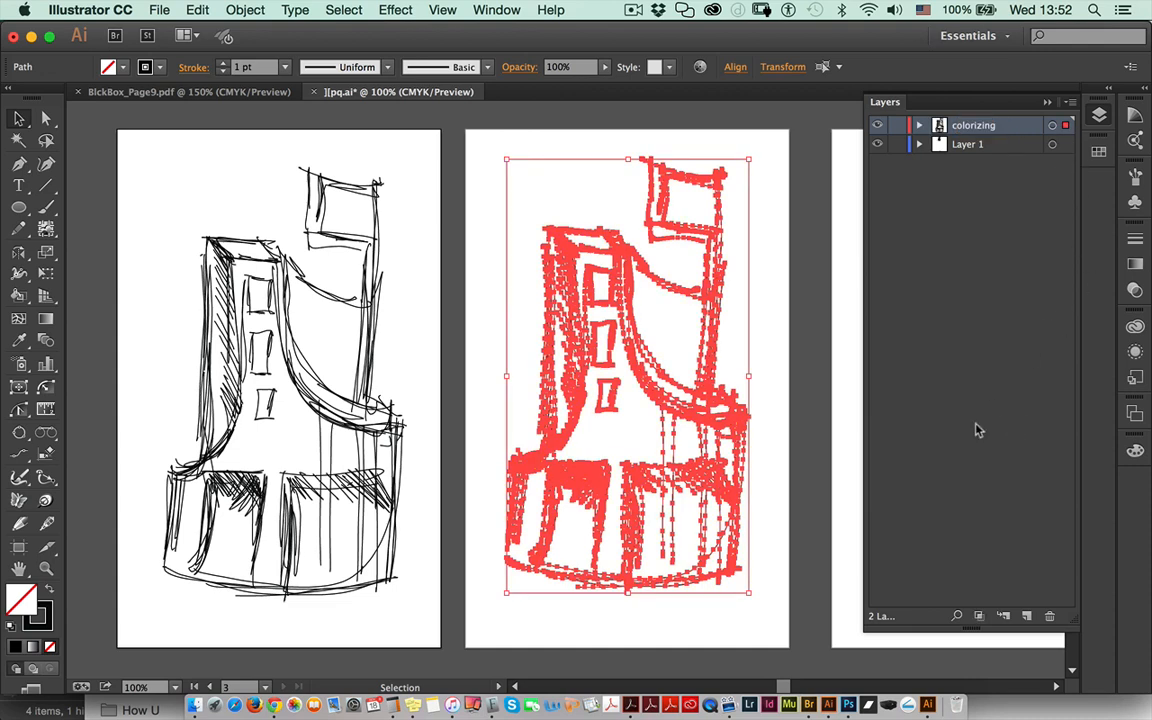
pyautogui.click(758, 457)
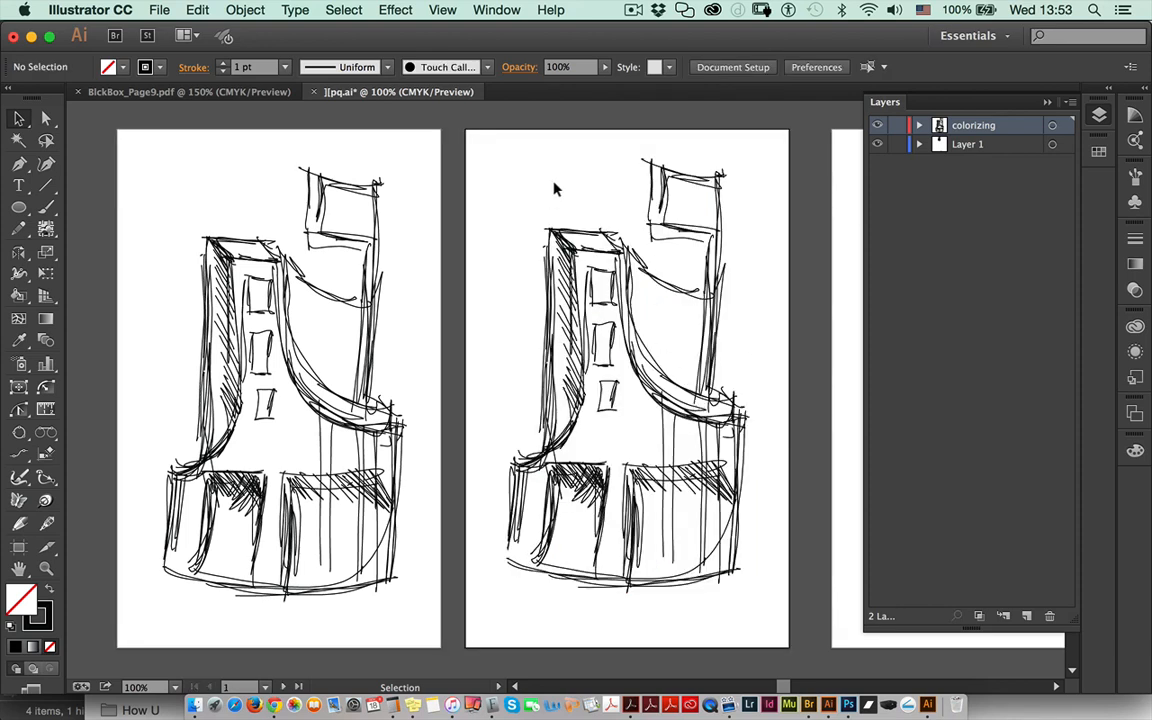
# - Convert all paths of the copied sketch into a Live Paint group
pyautogui.moveTo(499, 143); pyautogui.dragTo(746, 602)
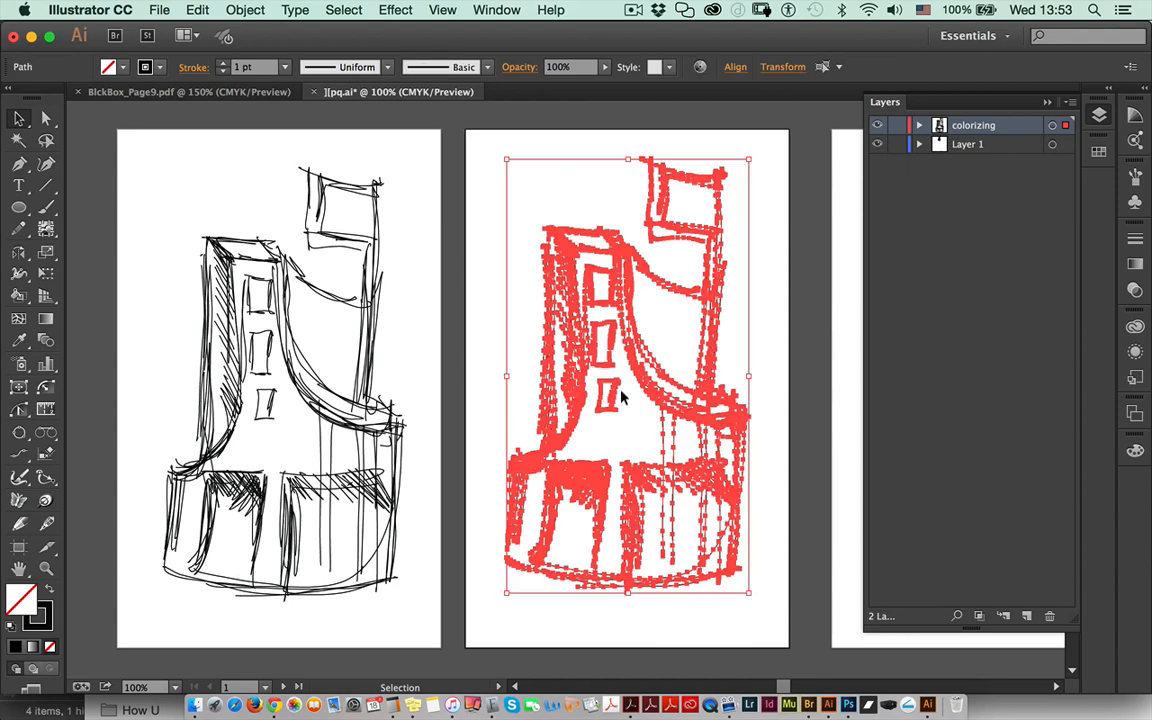
pyautogui.click(250, 9)
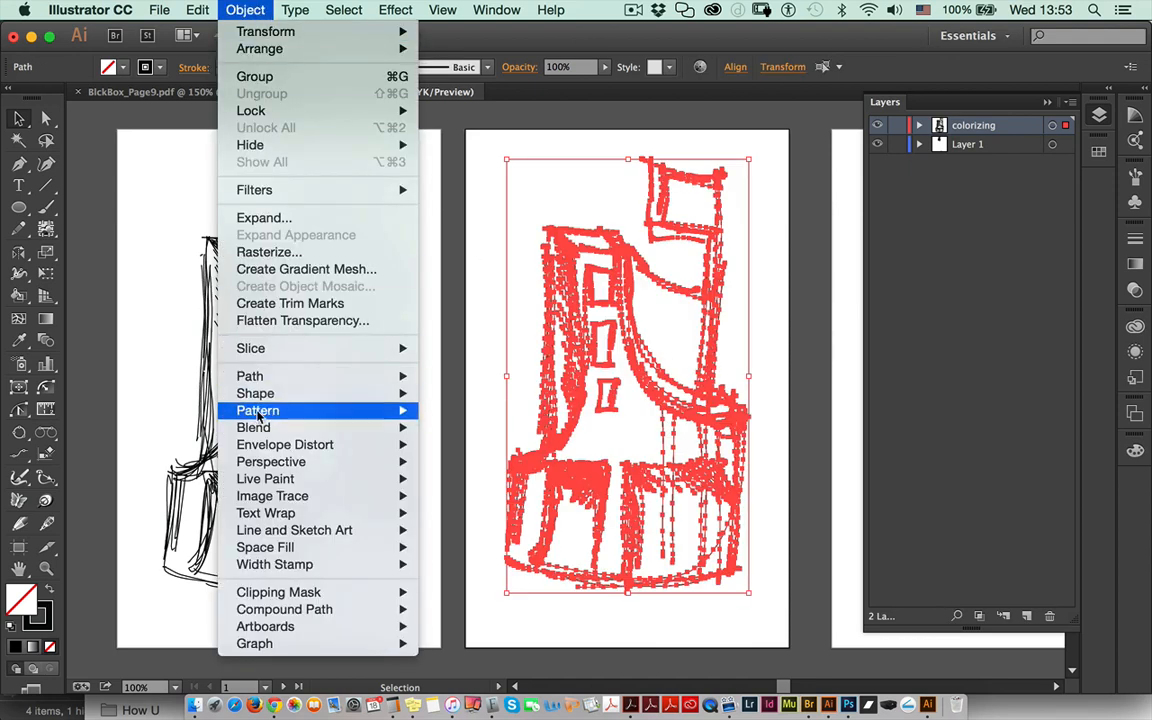
pyautogui.moveTo(305, 480)
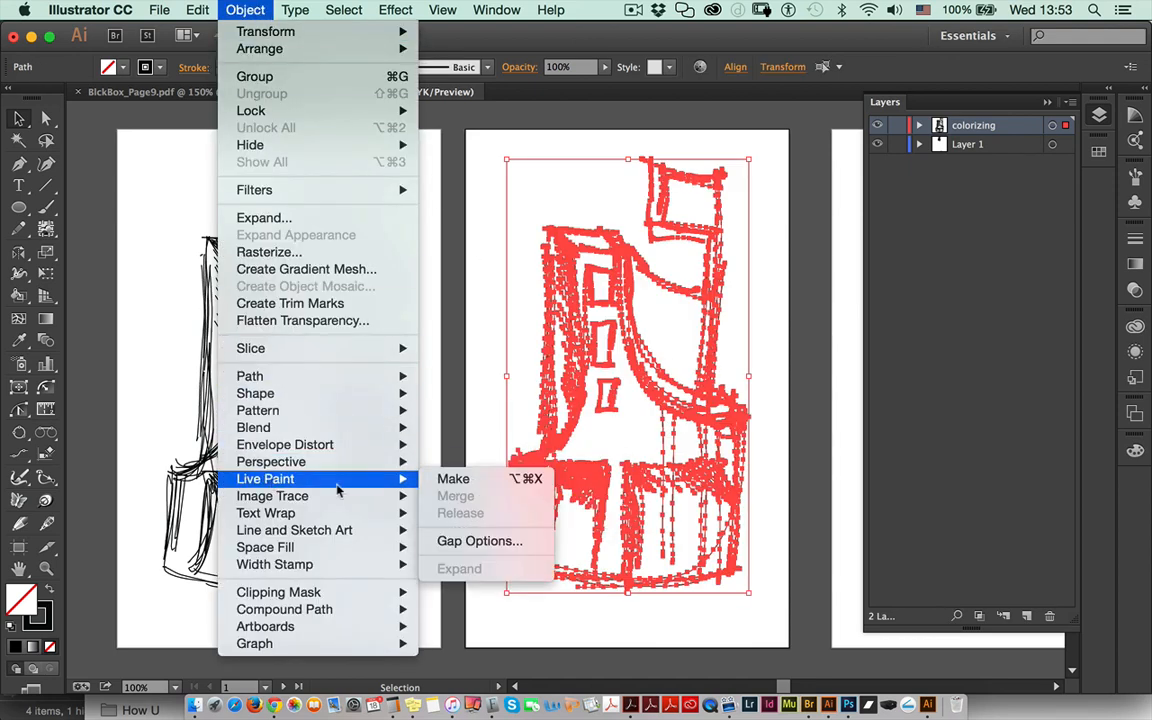
pyautogui.click(464, 486)
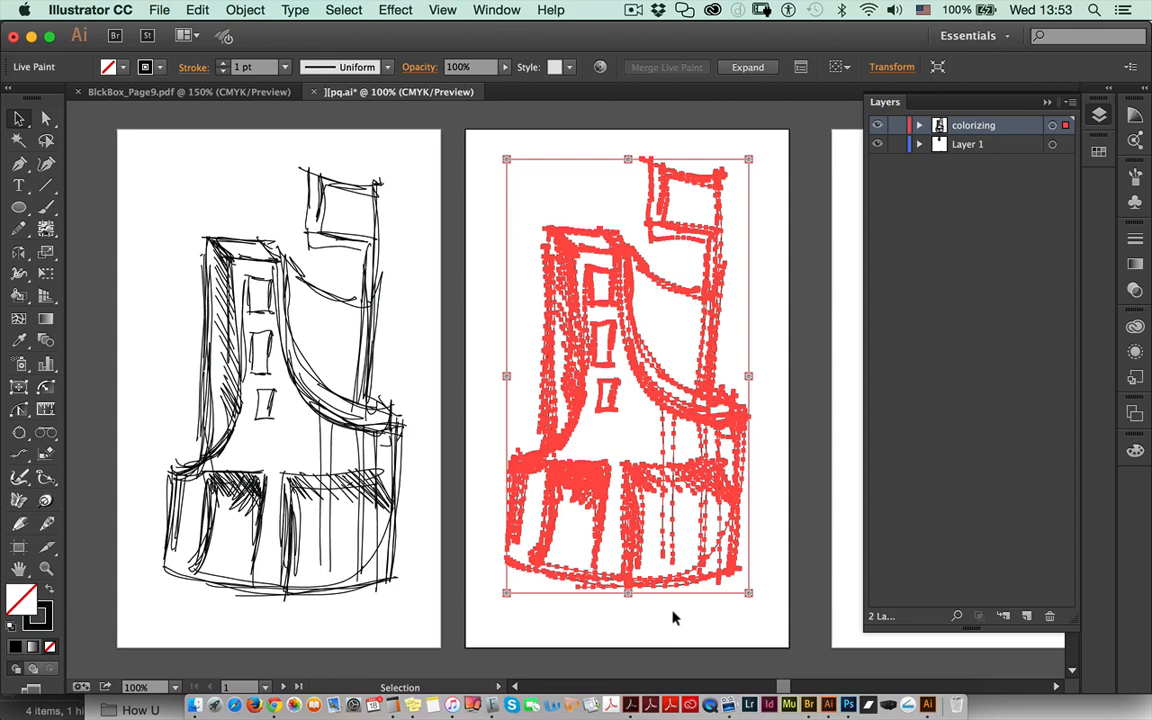
# - Activate the Live Paint Bucket and enlarge the Swatches panel to show all color swatches and groups
pyautogui.click(18, 296)
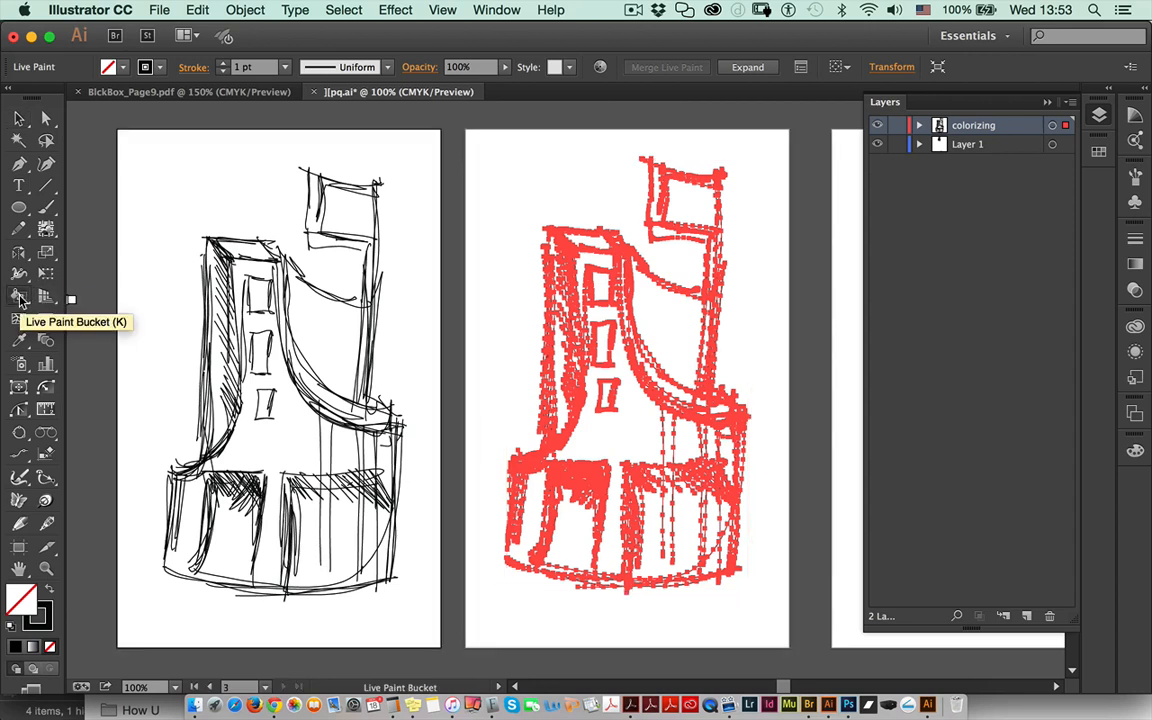
pyautogui.click(18, 296)
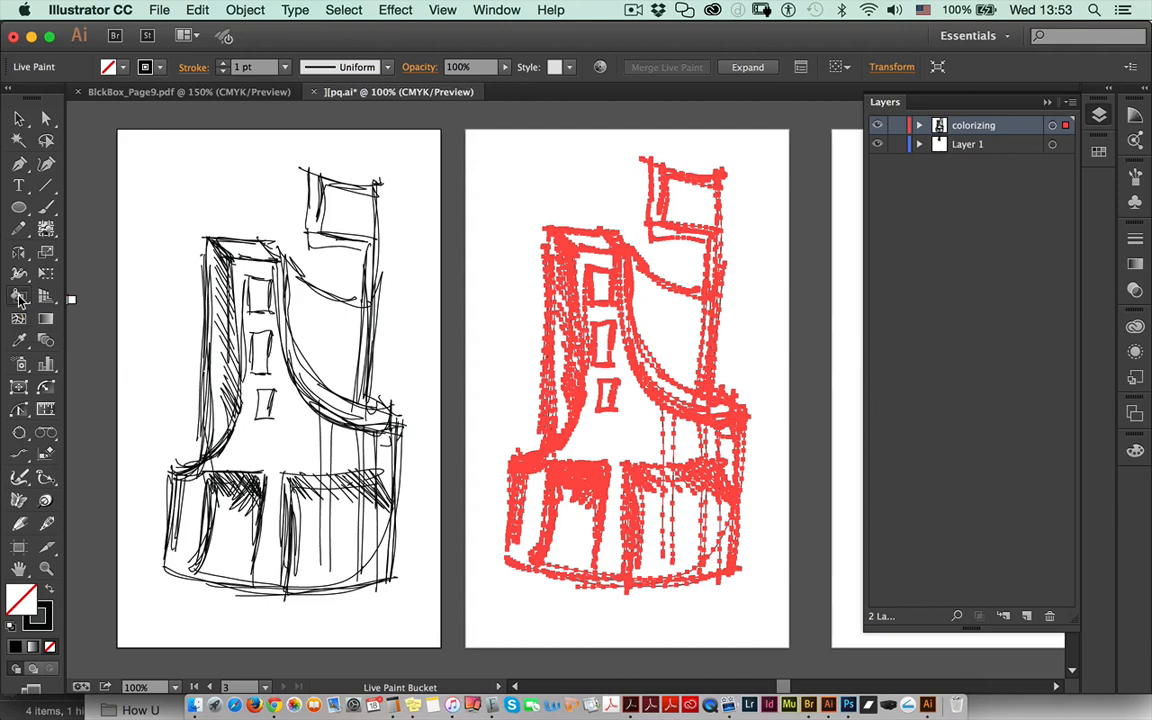
pyautogui.click(1099, 150)
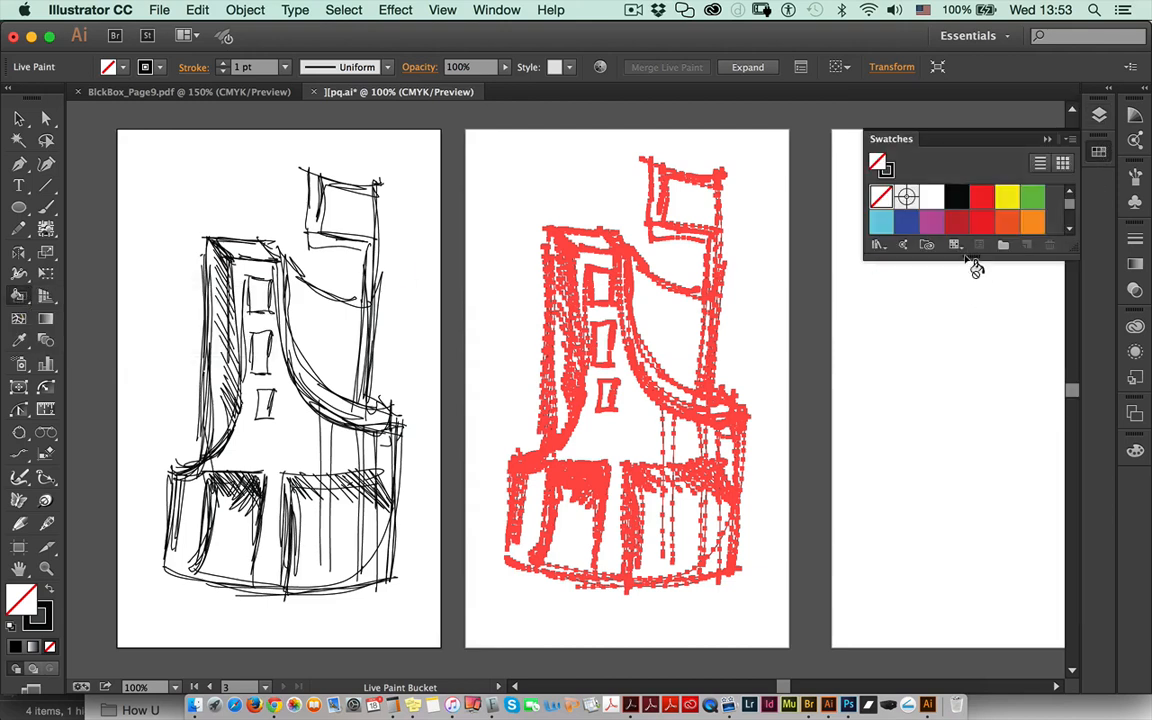
pyautogui.moveTo(975, 267); pyautogui.dragTo(949, 570)
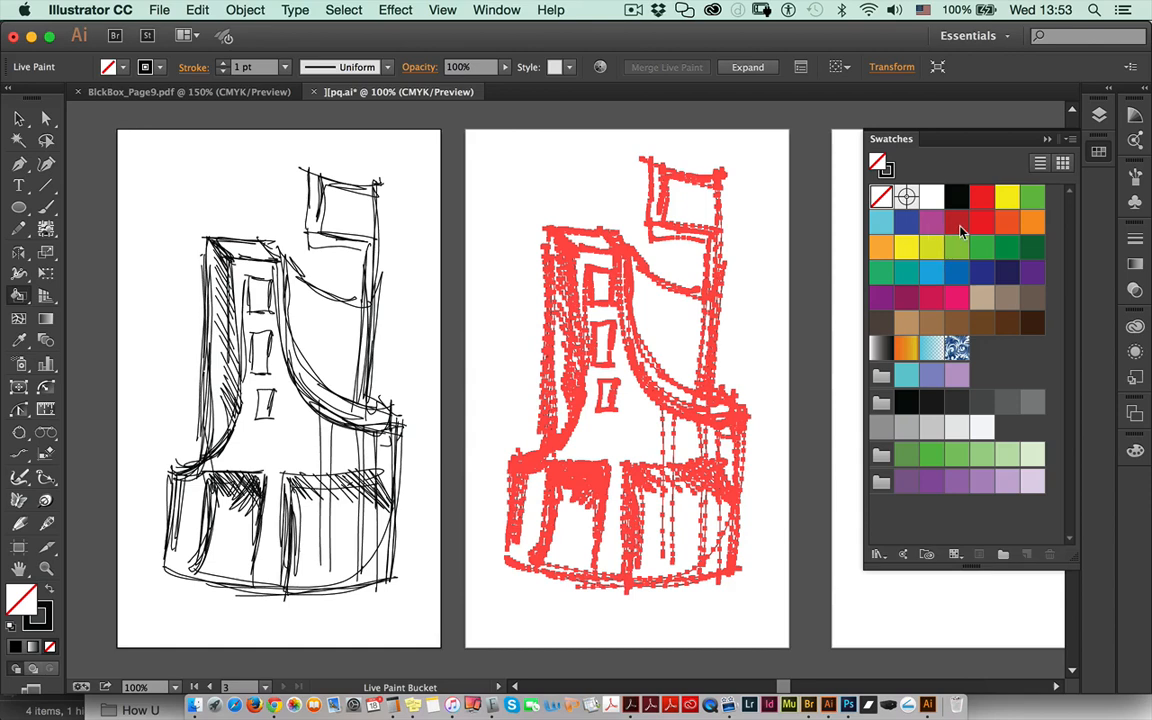
pyautogui.click(906, 481)
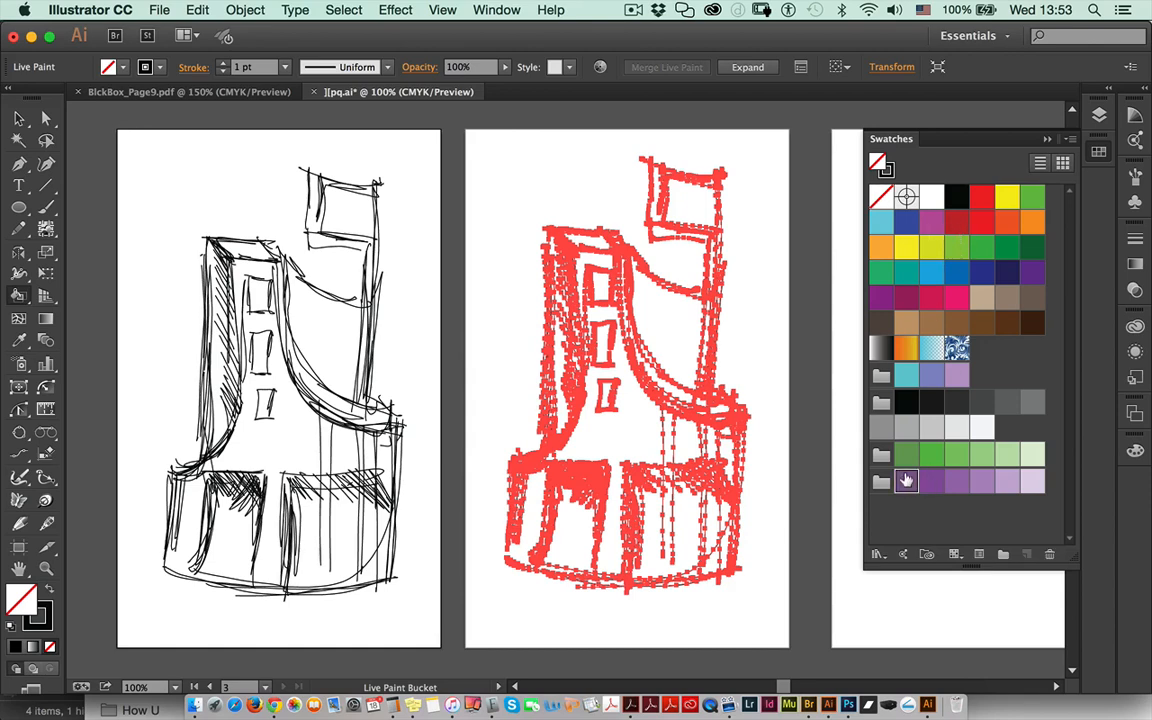
pyautogui.press('v')
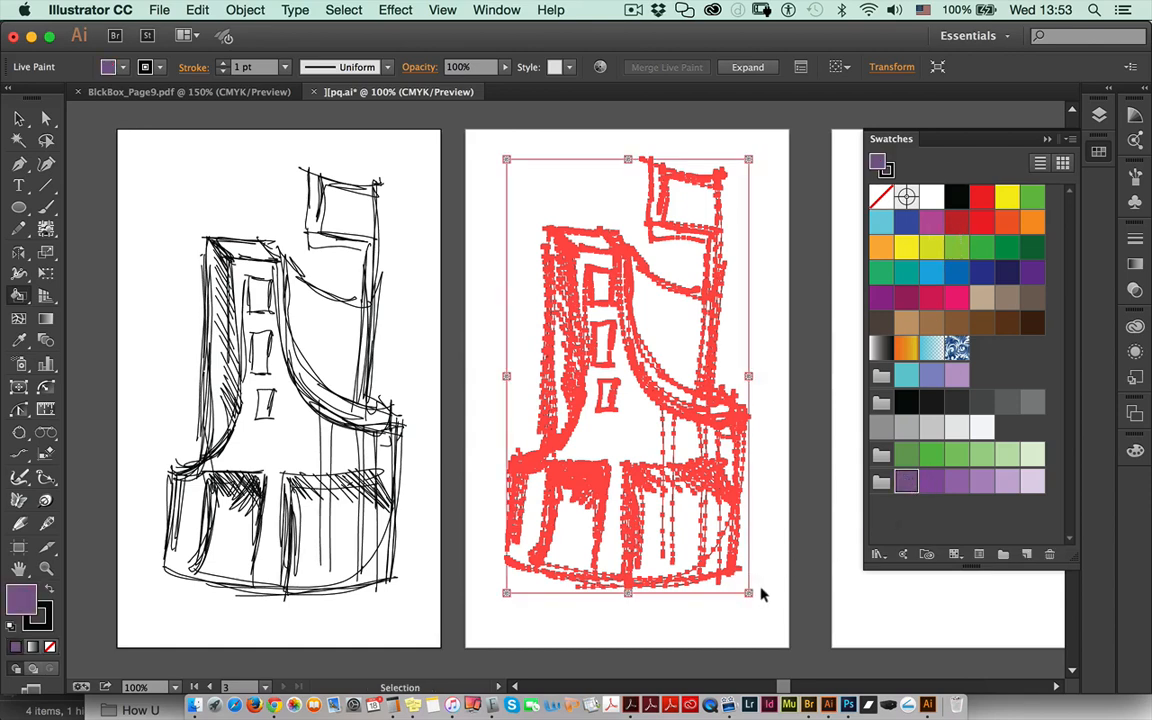
pyautogui.click(760, 594)
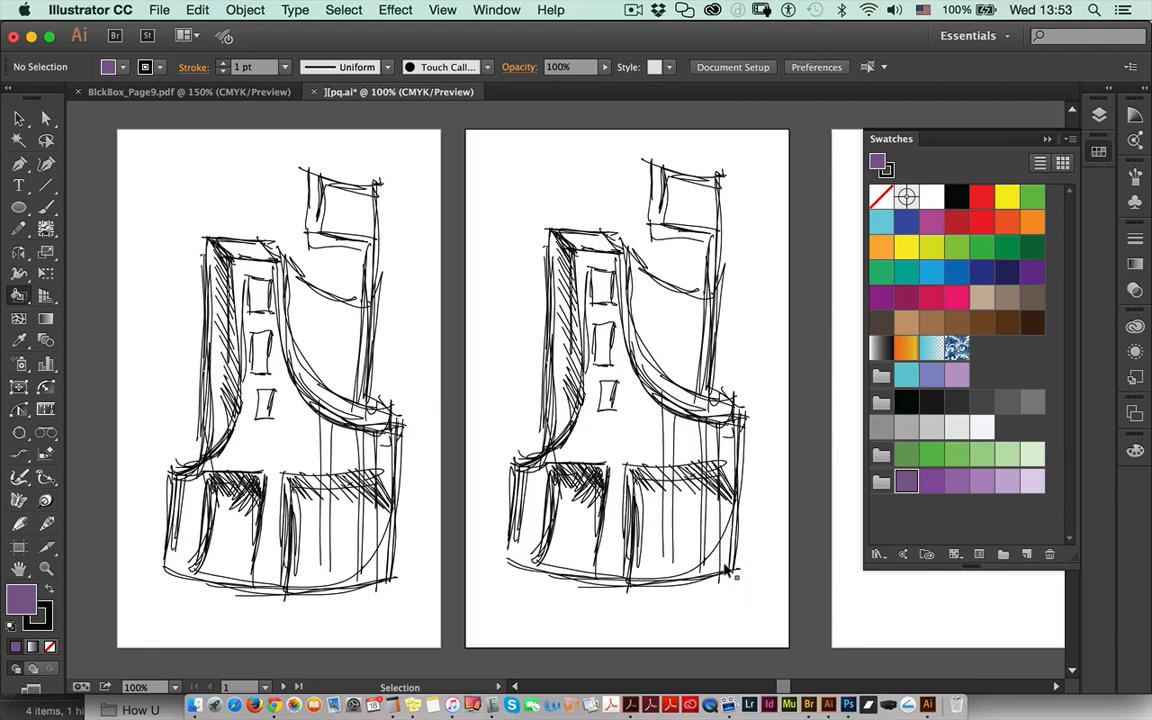
pyautogui.click(652, 515)
pyautogui.press('k')
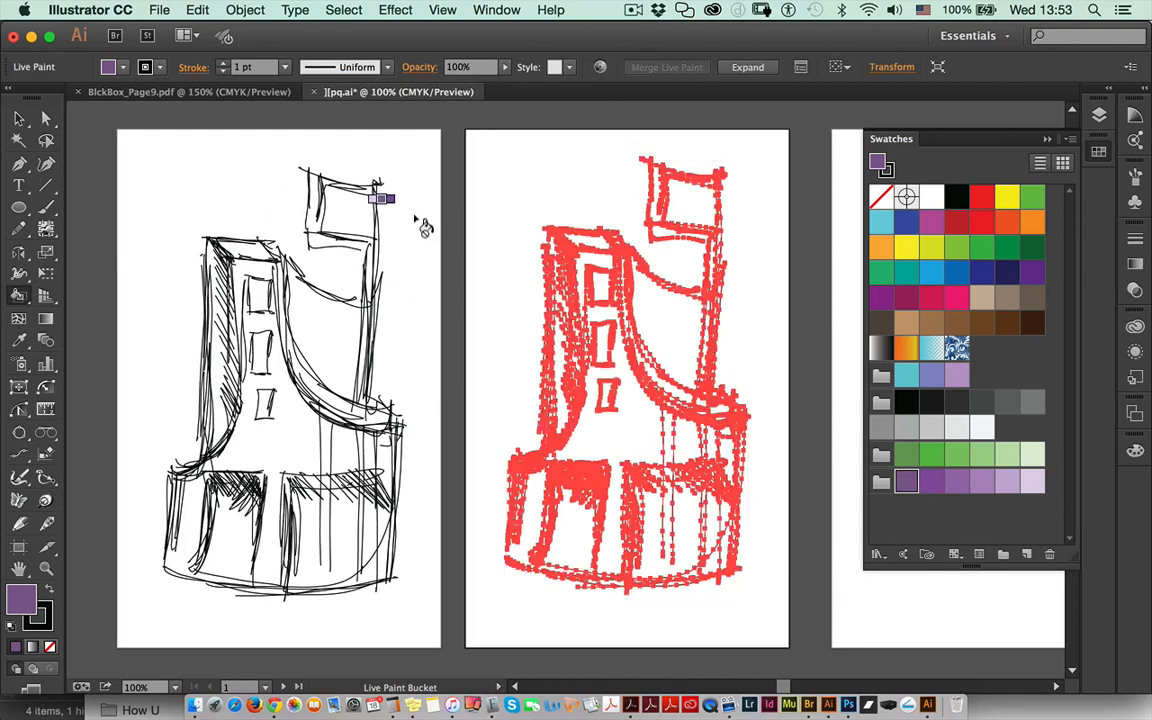
pyautogui.press('v')
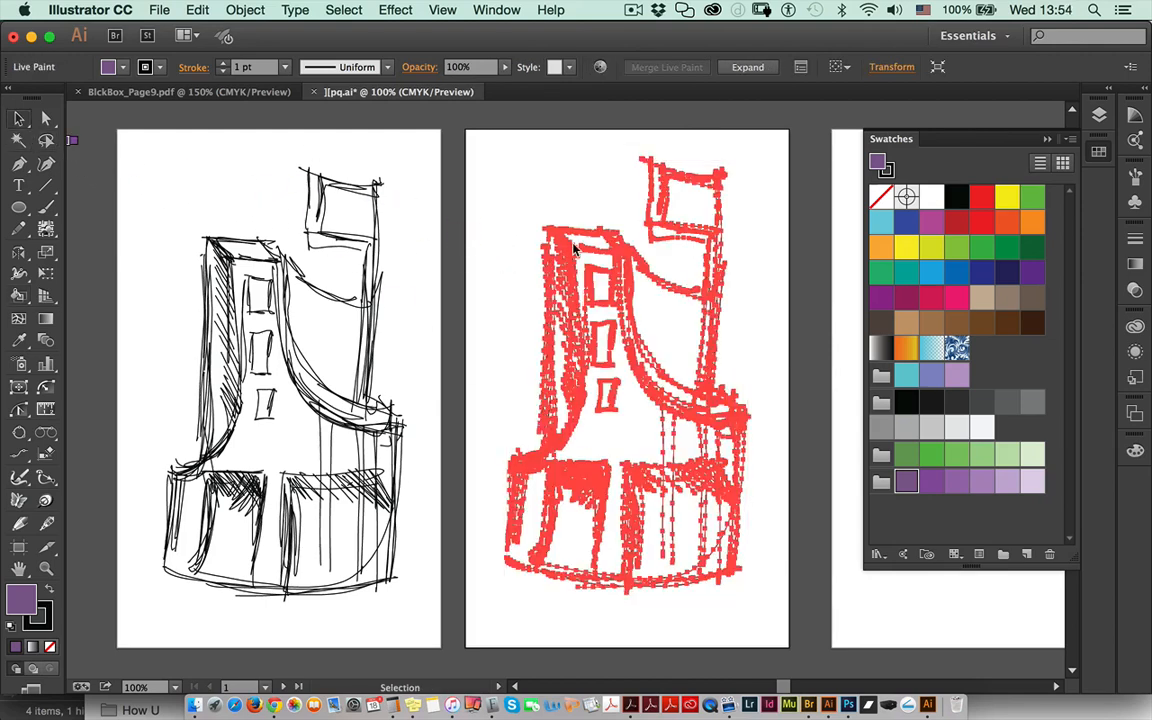
pyautogui.click(575, 248)
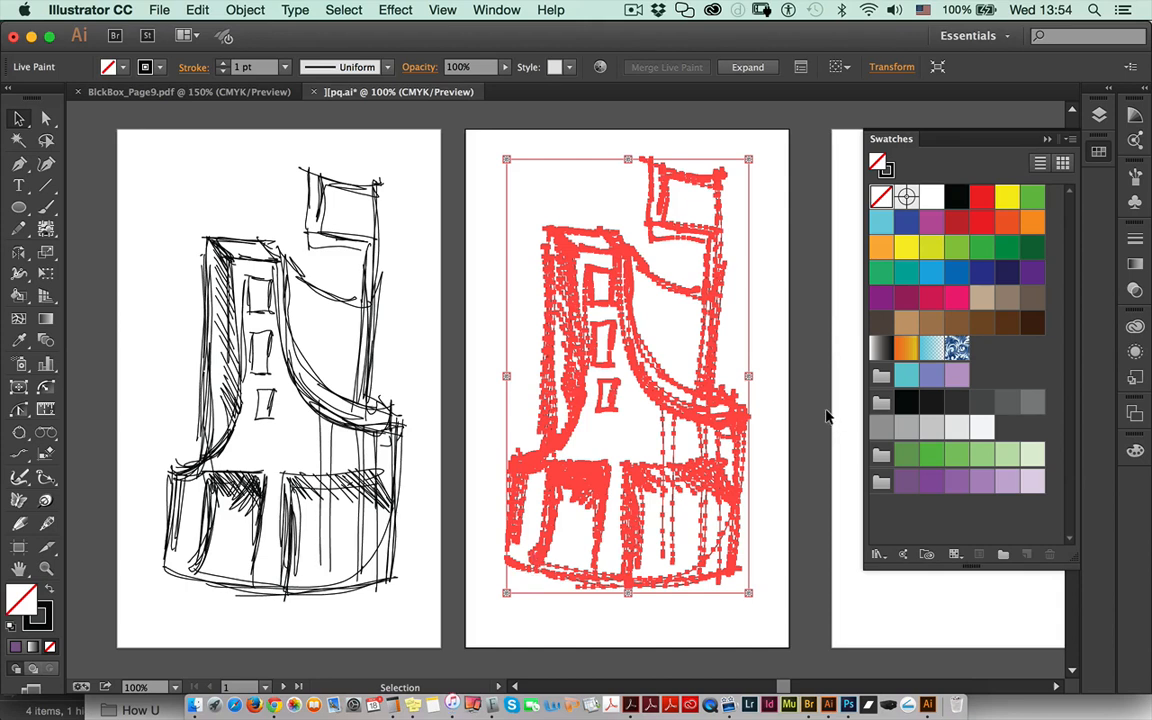
pyautogui.click(767, 384)
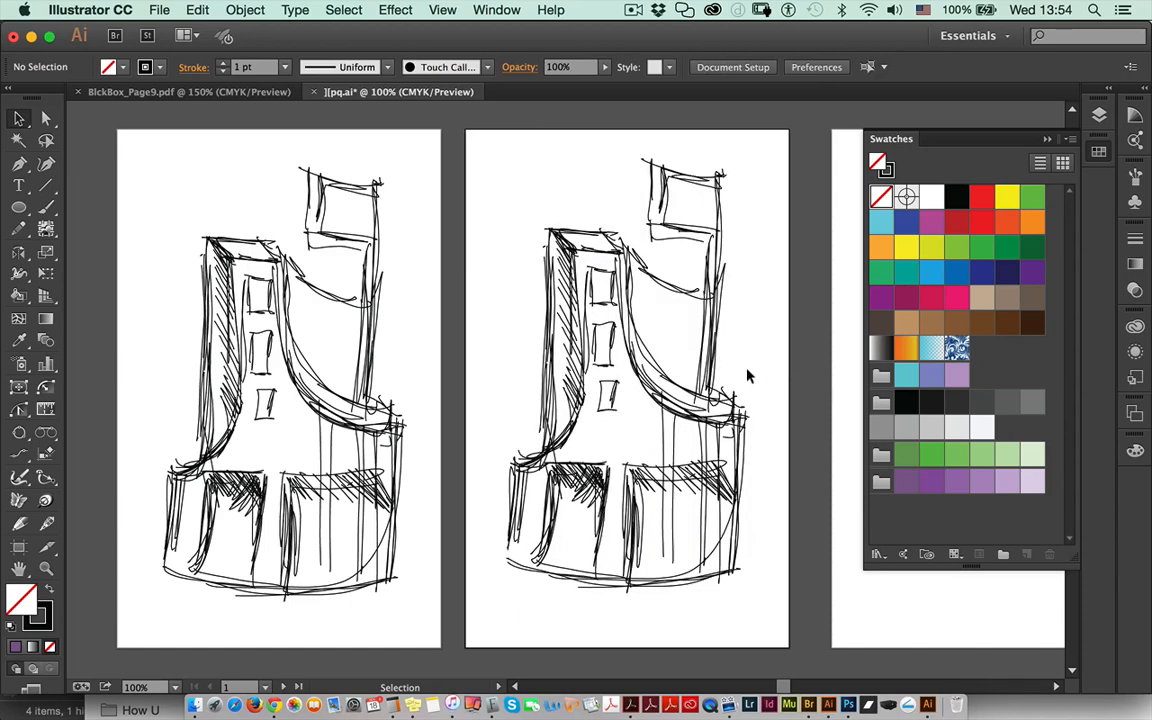
# - Set the Live Paint Bucket's highlight color to Light Blue
pyautogui.doubleClick(19, 295)
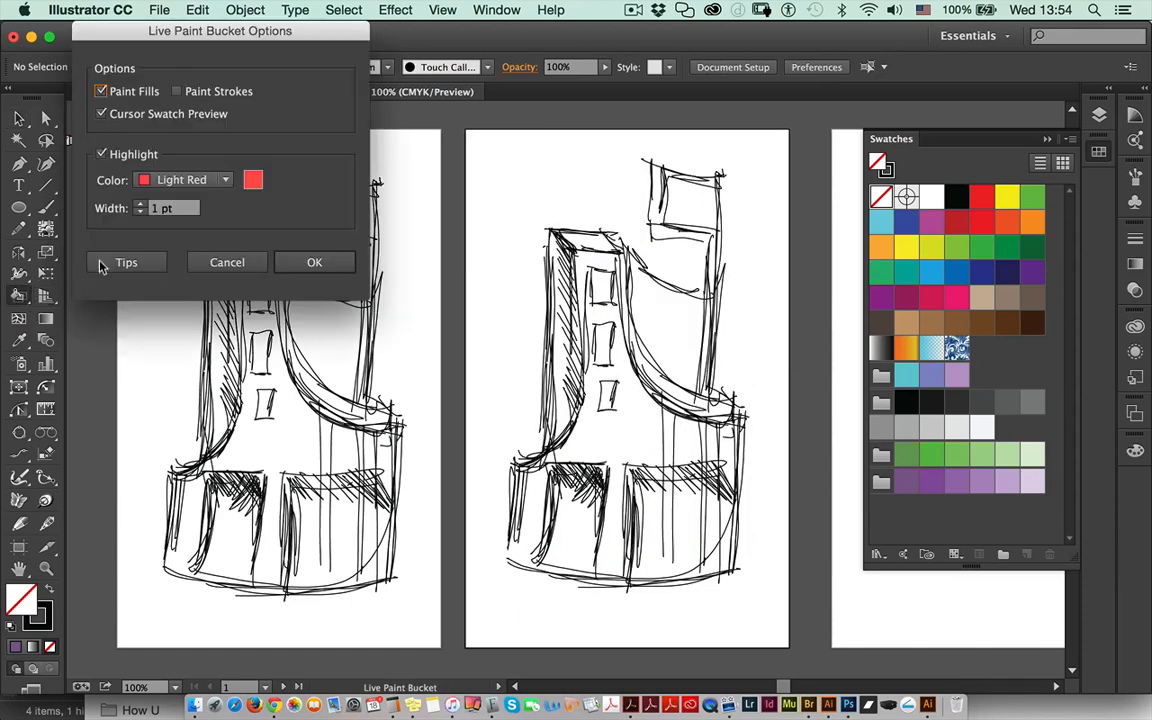
pyautogui.click(189, 183)
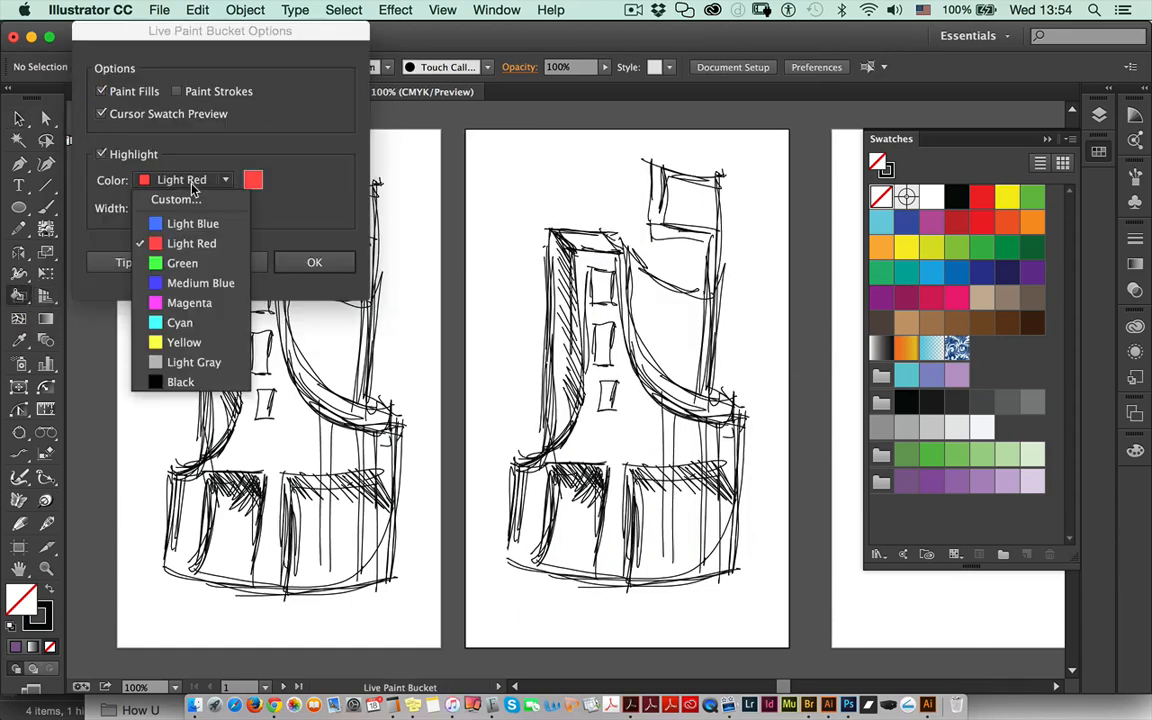
pyautogui.click(172, 225)
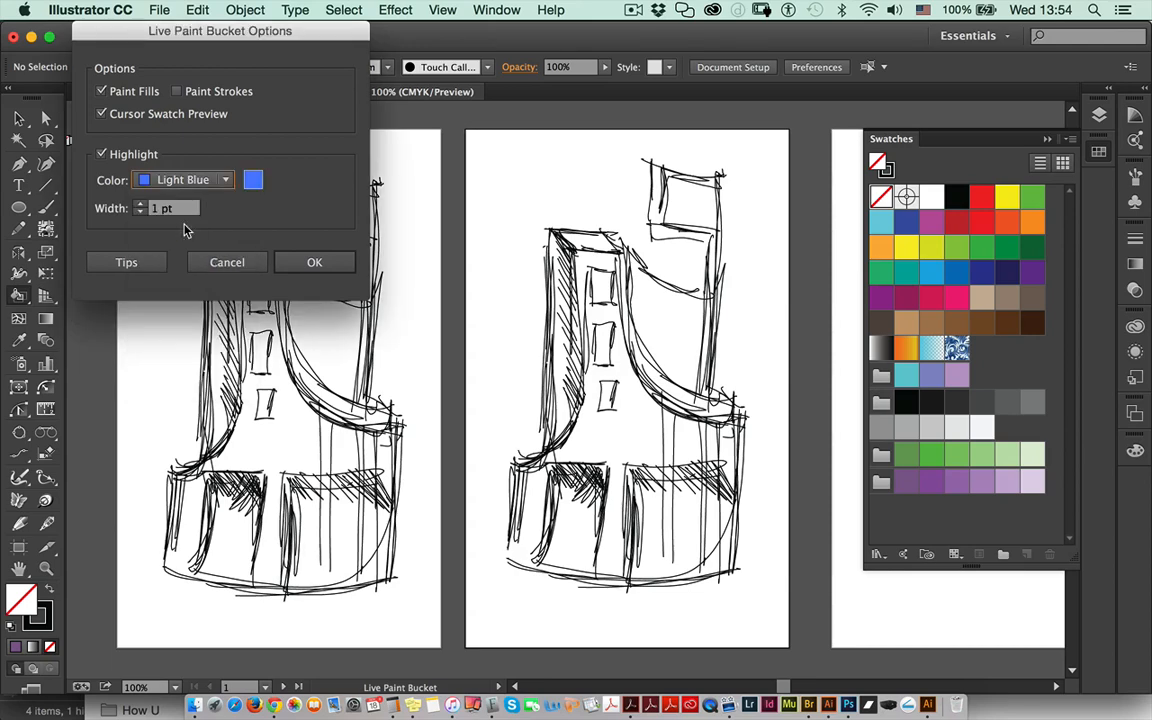
pyautogui.click(310, 261)
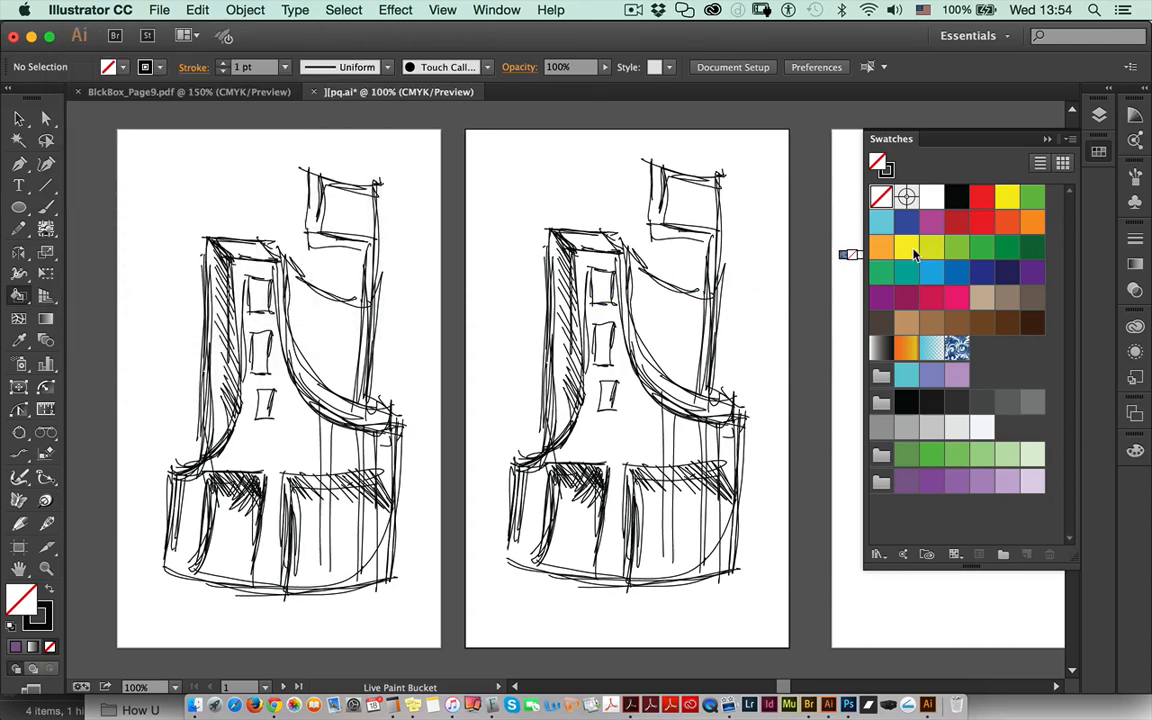
# - Fill the sketch's lower-left panel, the uppermost box and the tower's top face with the darkest swatch of the purple color group
pyautogui.click(909, 484)
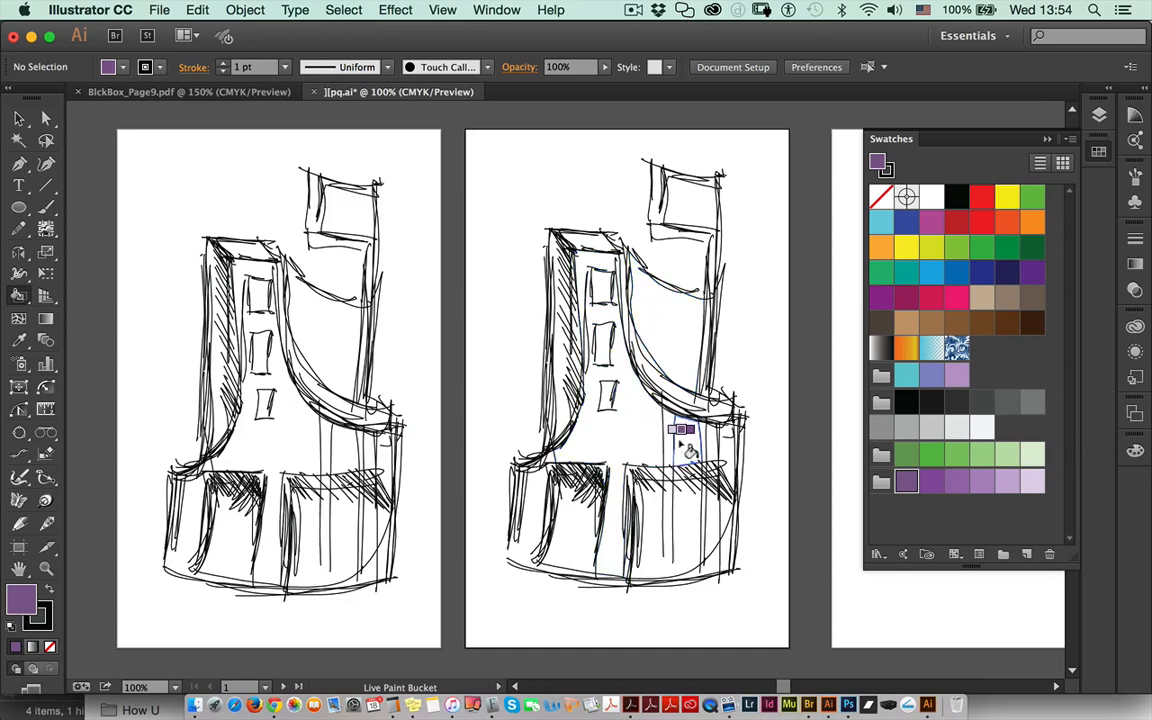
pyautogui.click(574, 522)
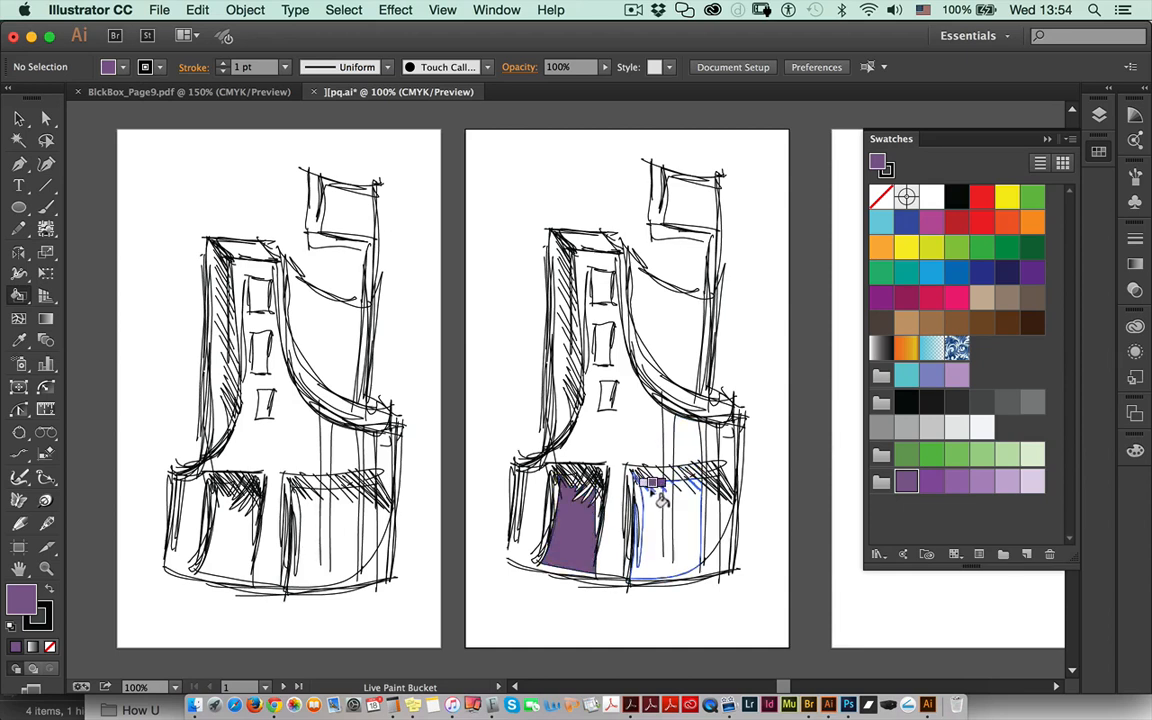
pyautogui.click(683, 194)
pyautogui.click(583, 239)
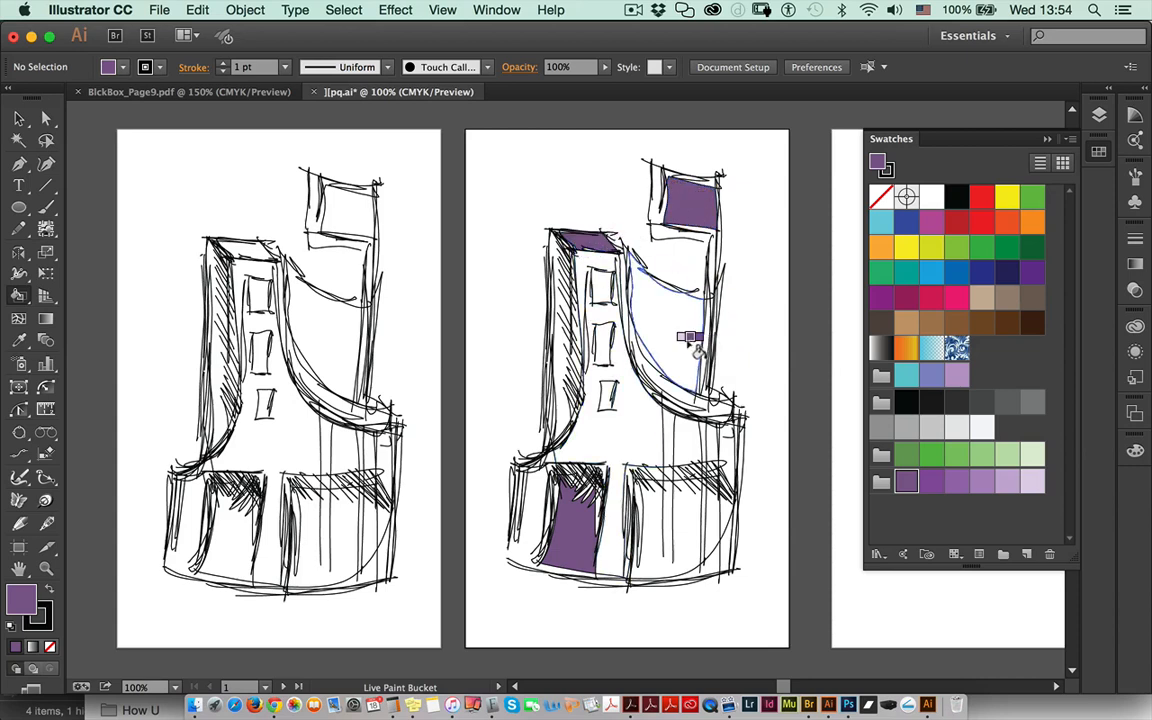
# - Fill the curved area and two strips below it with the third purple swatch, and the tower's front with the fourth, lighter one
pyautogui.press('Right')
pyautogui.press('Right')
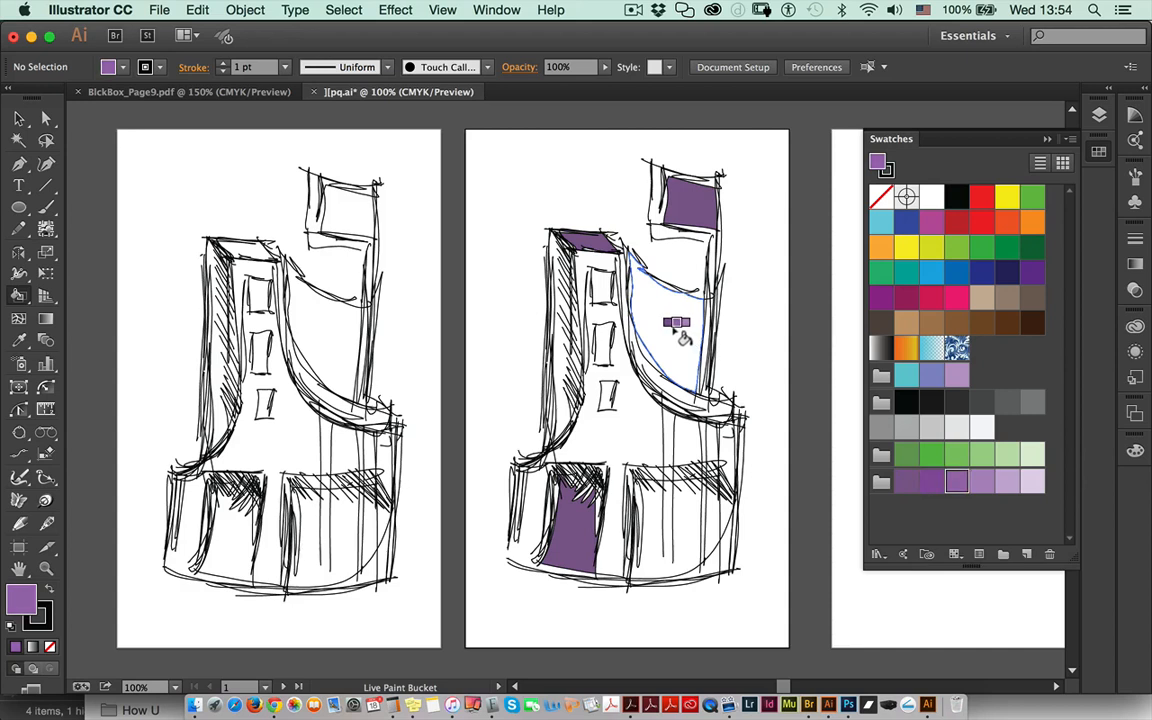
pyautogui.click(681, 334)
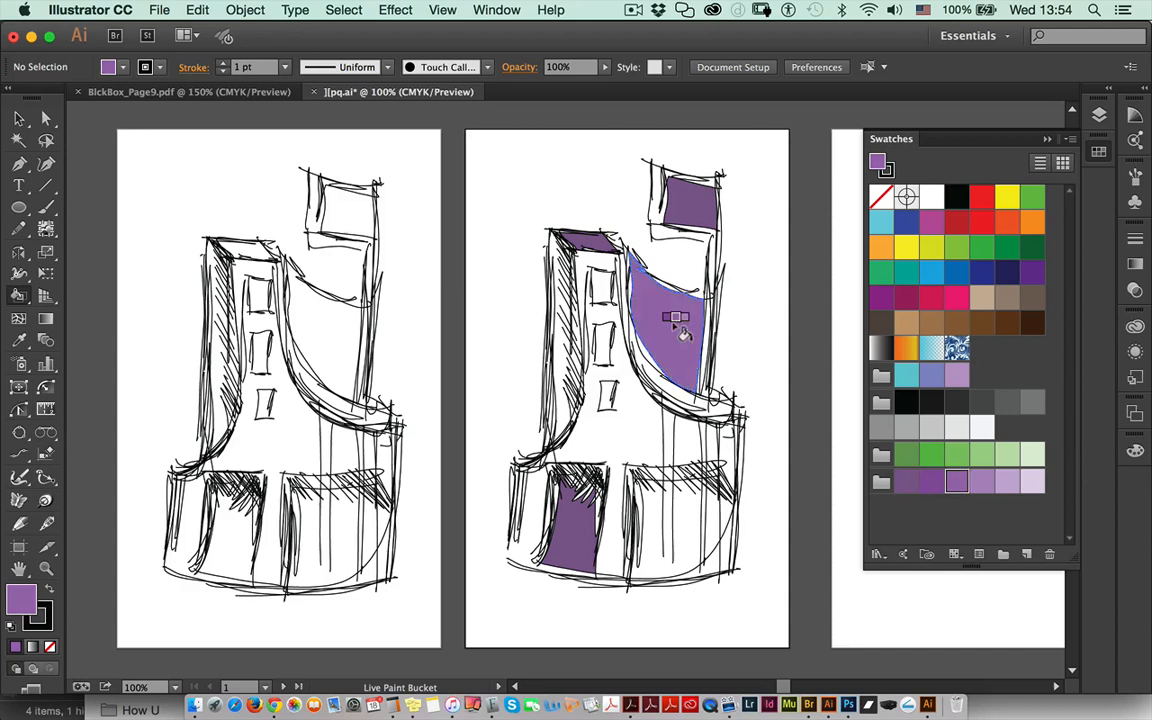
pyautogui.click(730, 450)
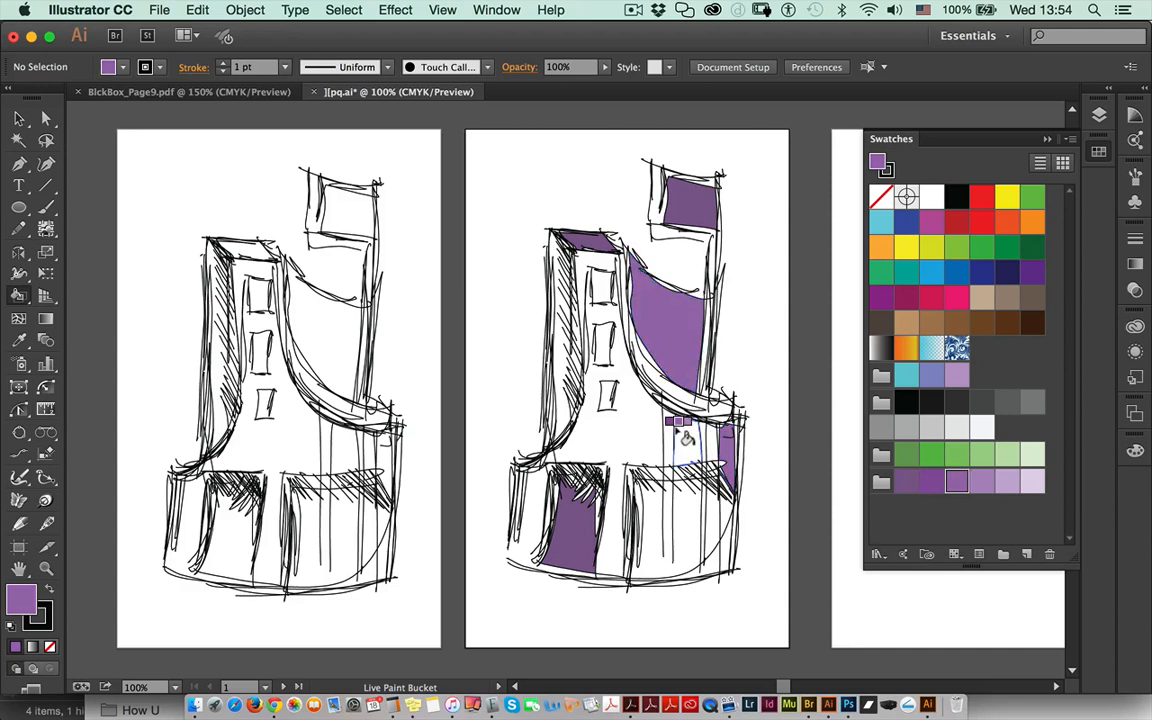
pyautogui.click(680, 433)
pyautogui.press('Right')
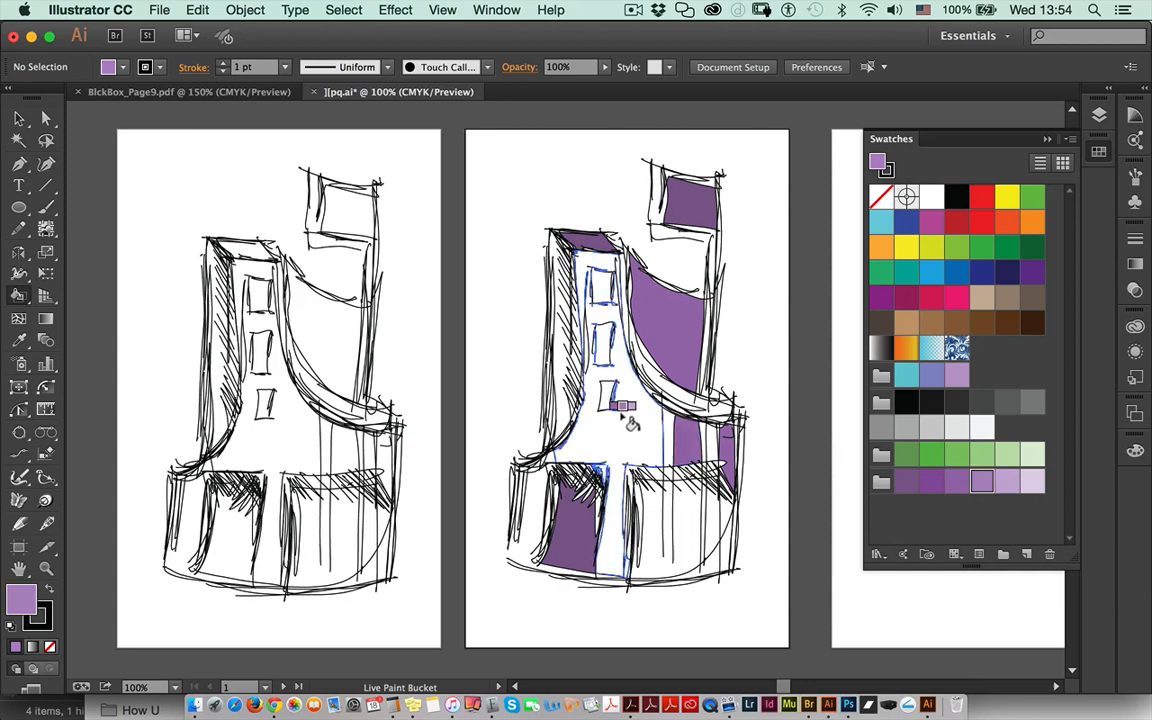
pyautogui.click(625, 418)
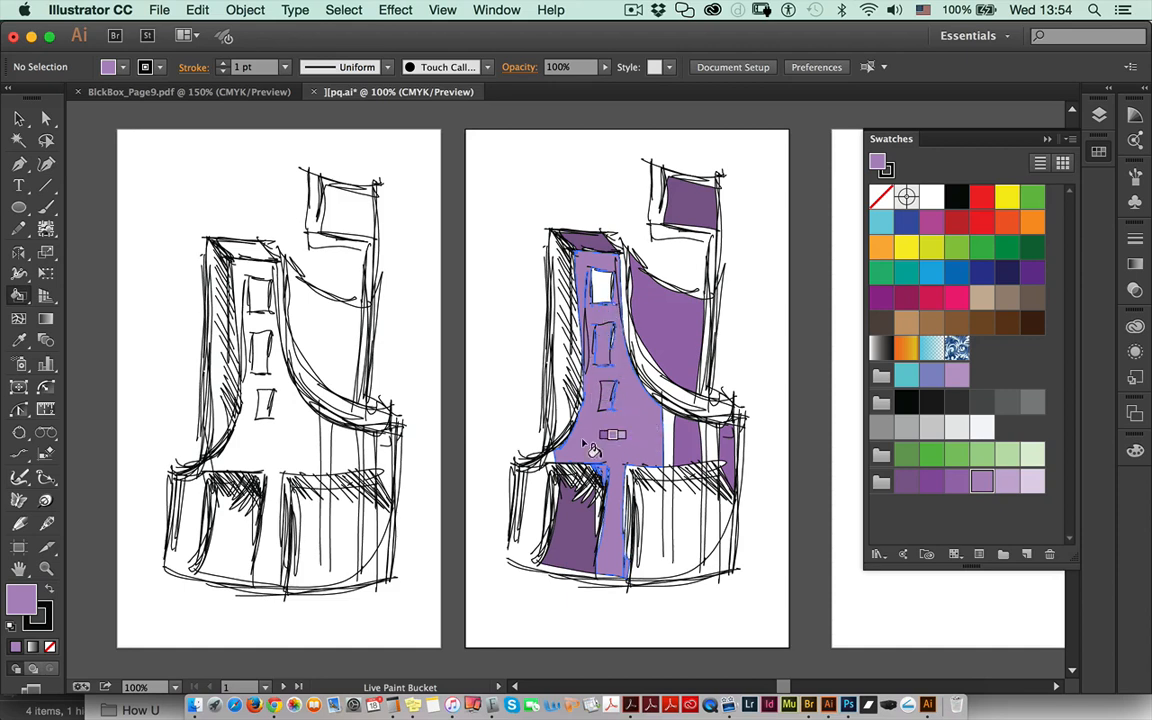
# - Fill the tower's top window with the lightest swatch of the purple group and the large lower-right panel with the darkest
pyautogui.press('Right')
pyautogui.press('Right')
pyautogui.click(603, 283)
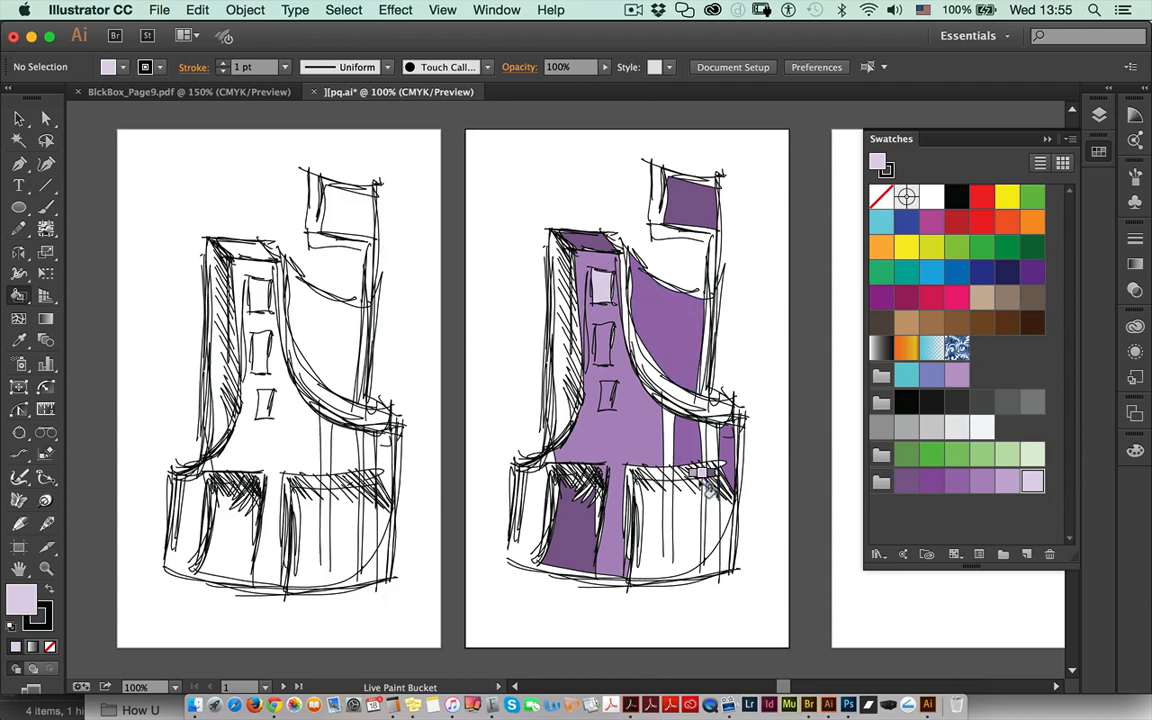
pyautogui.press('Right')
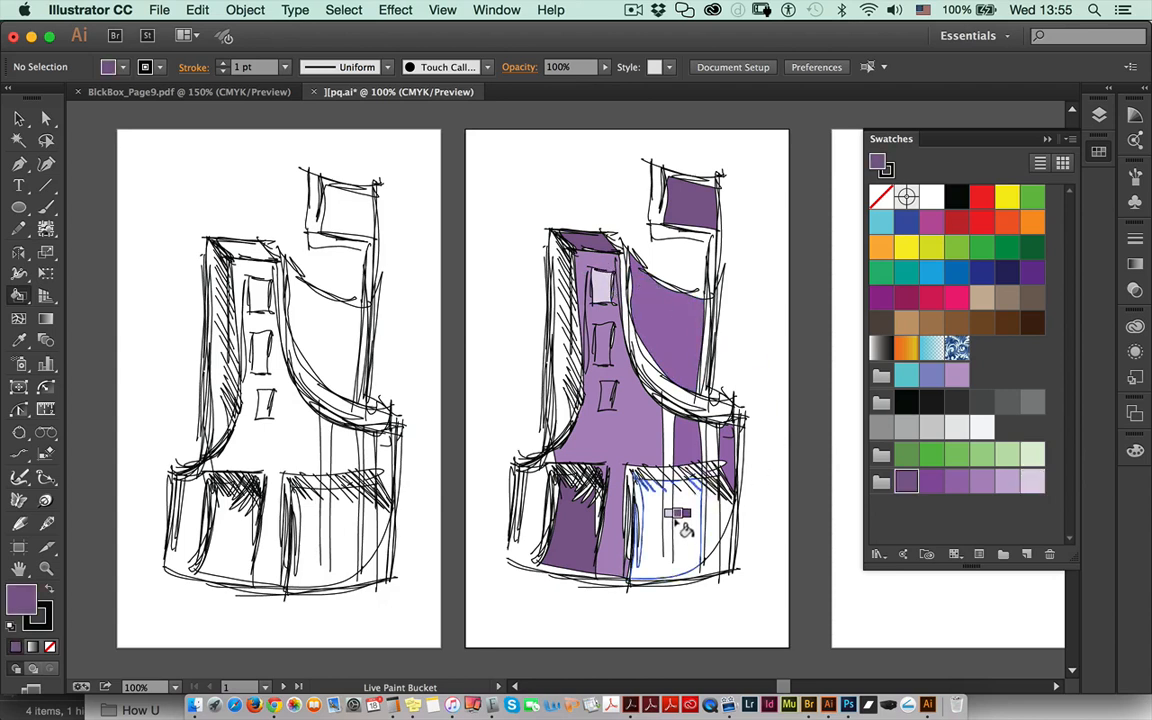
pyautogui.click(681, 526)
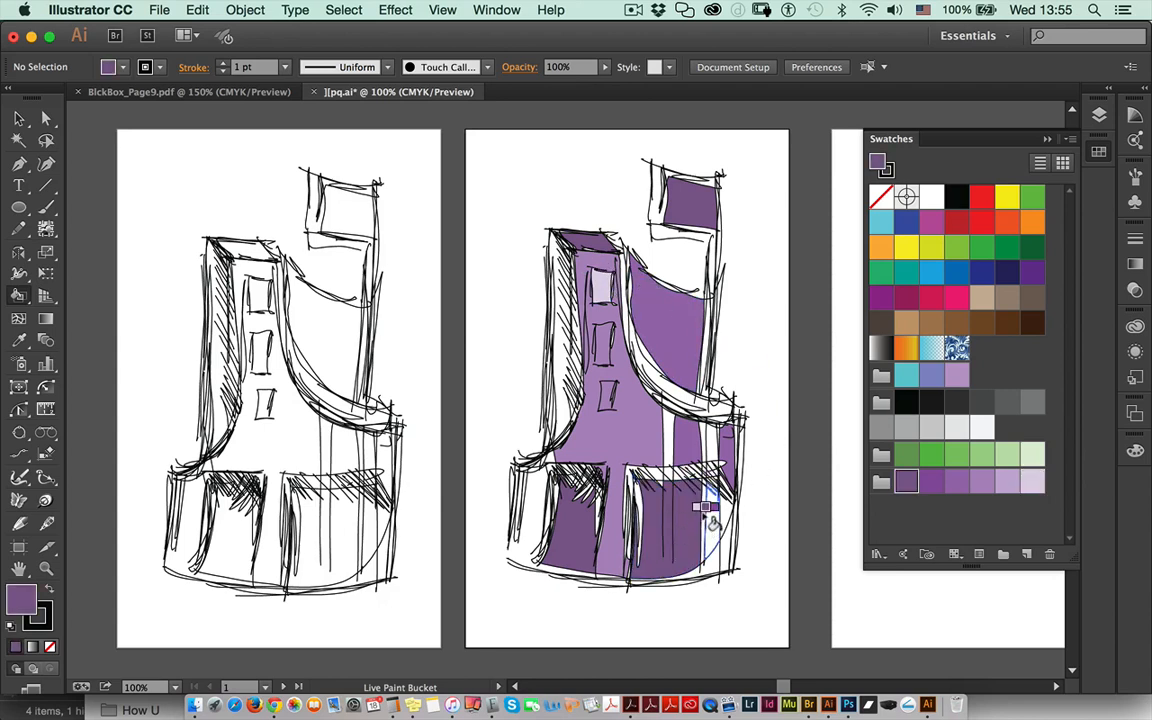
# - Fill the curved strip beside the lower-right panel and the tower's shaded left side with the second purple swatch
pyautogui.press('Right')
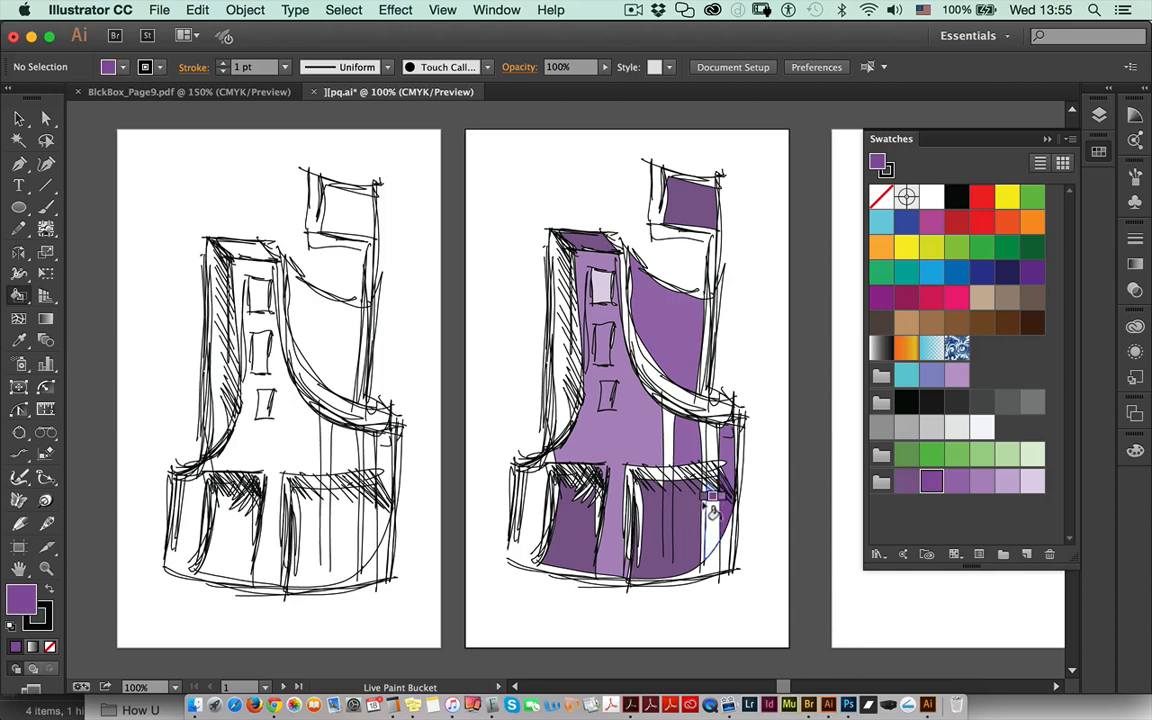
pyautogui.click(710, 515)
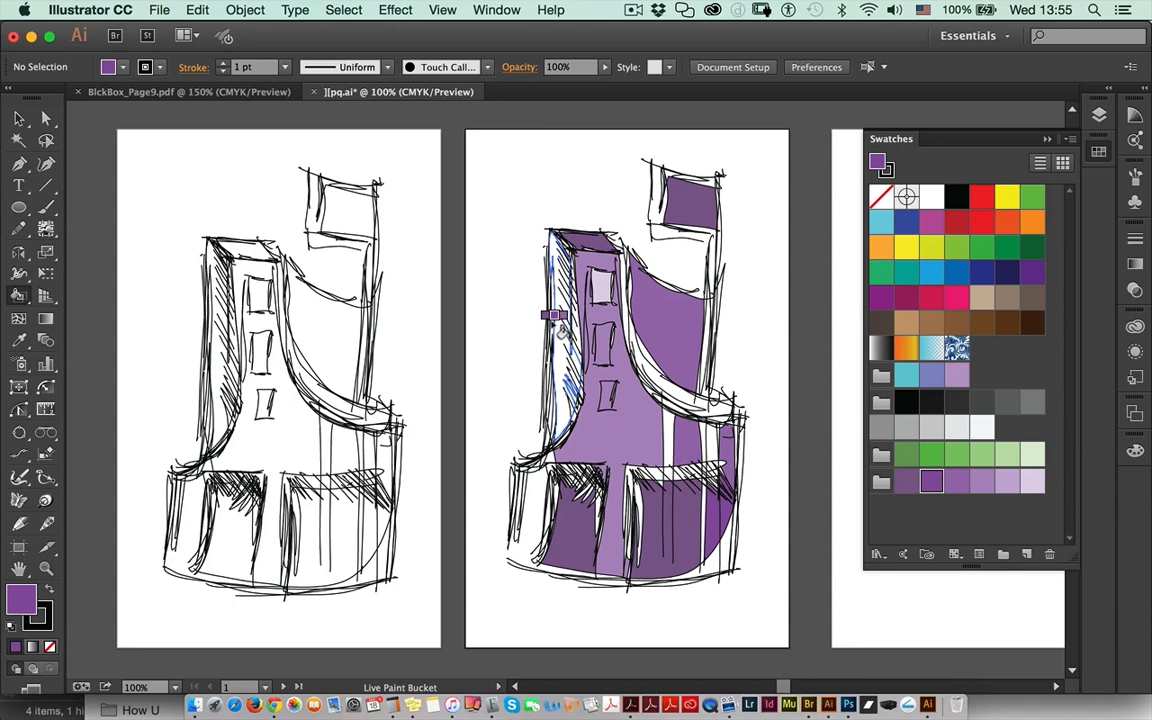
pyautogui.click(553, 316)
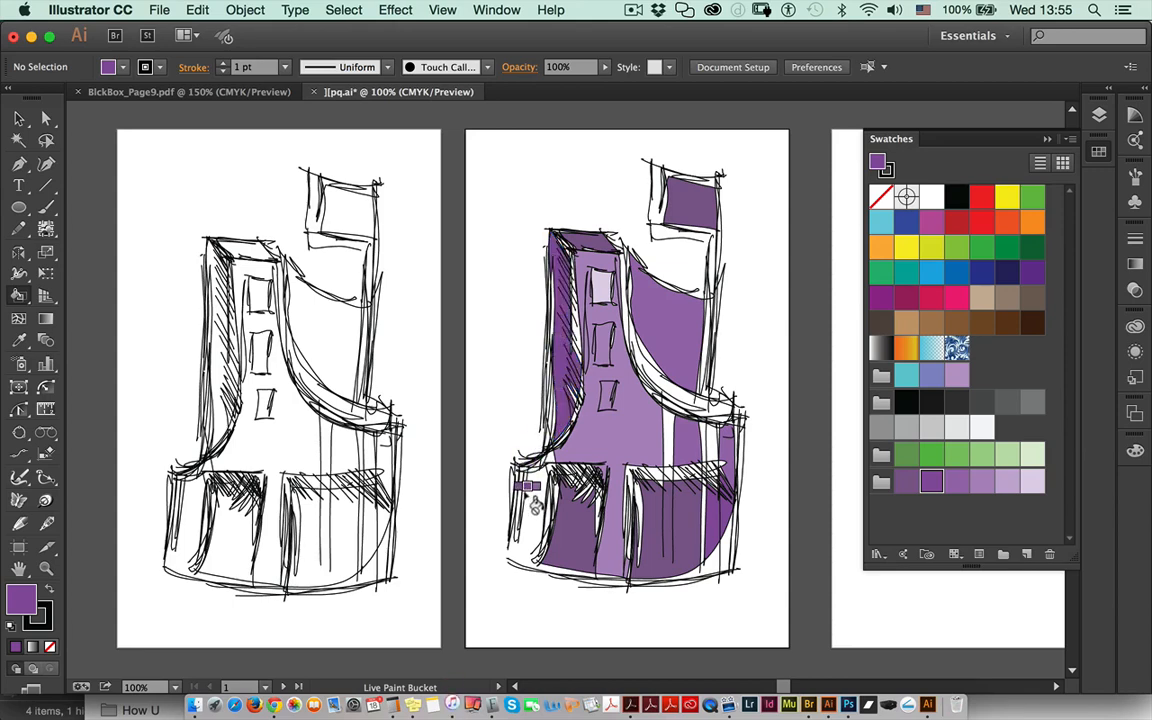
pyautogui.click(476, 442)
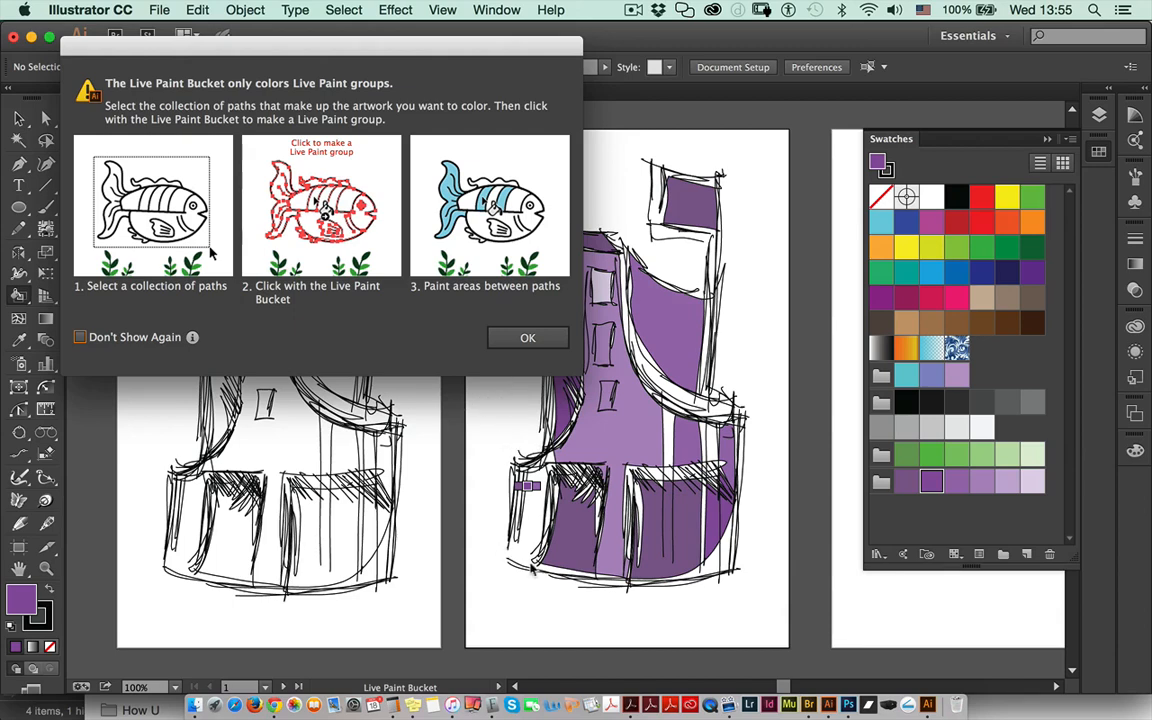
pyautogui.click(529, 338)
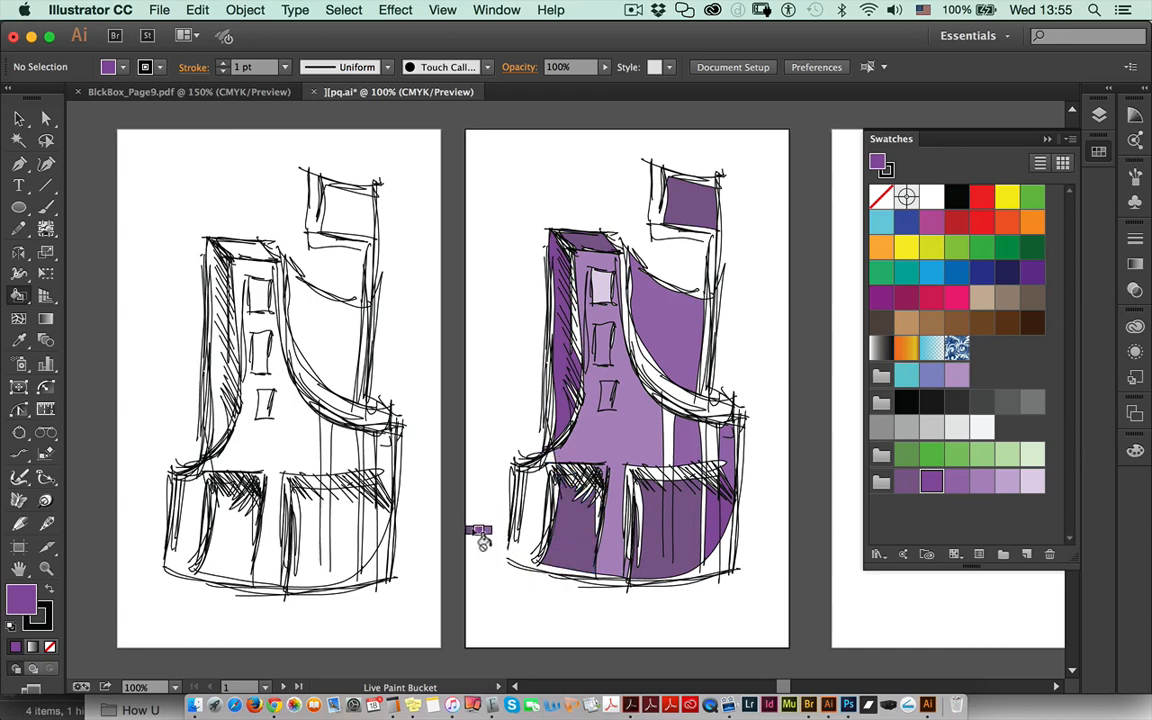
pyautogui.click(21, 162)
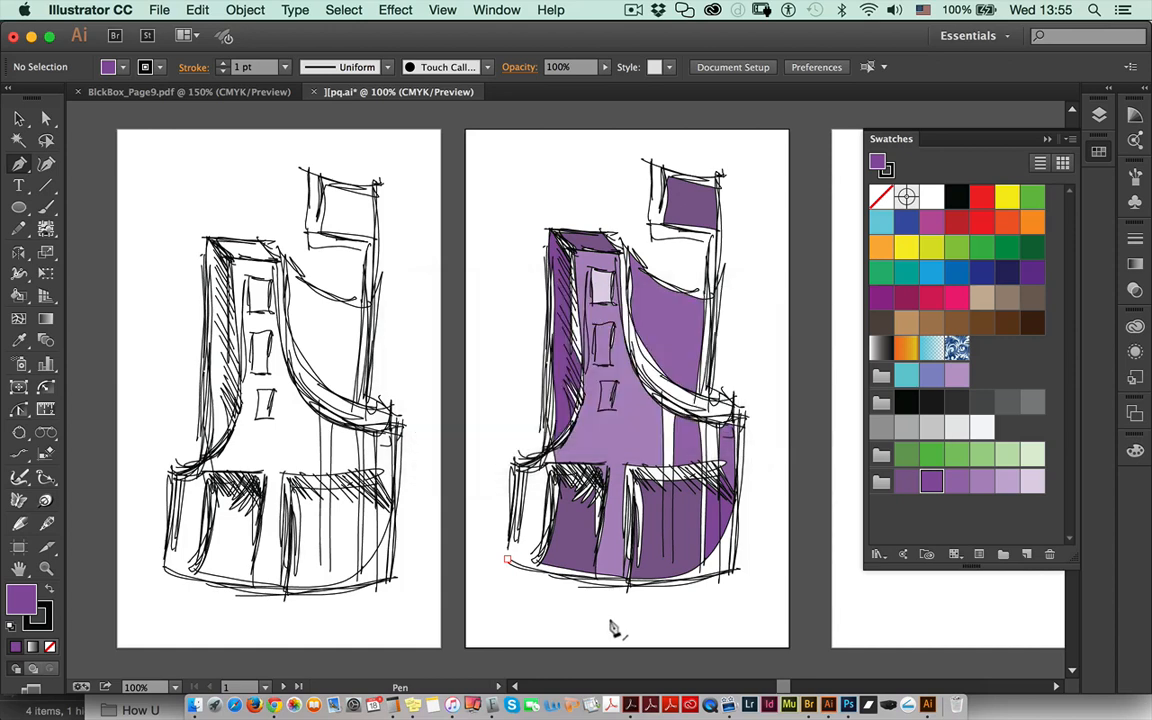
pyautogui.click(508, 561)
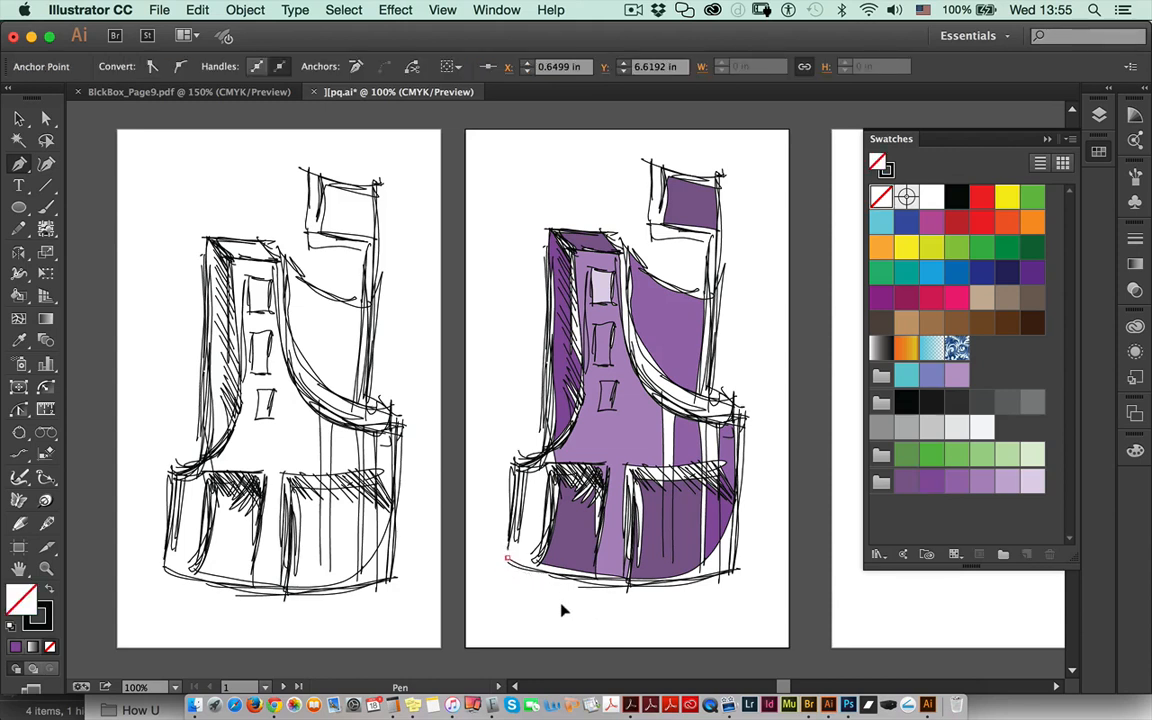
pyautogui.press('super+s')
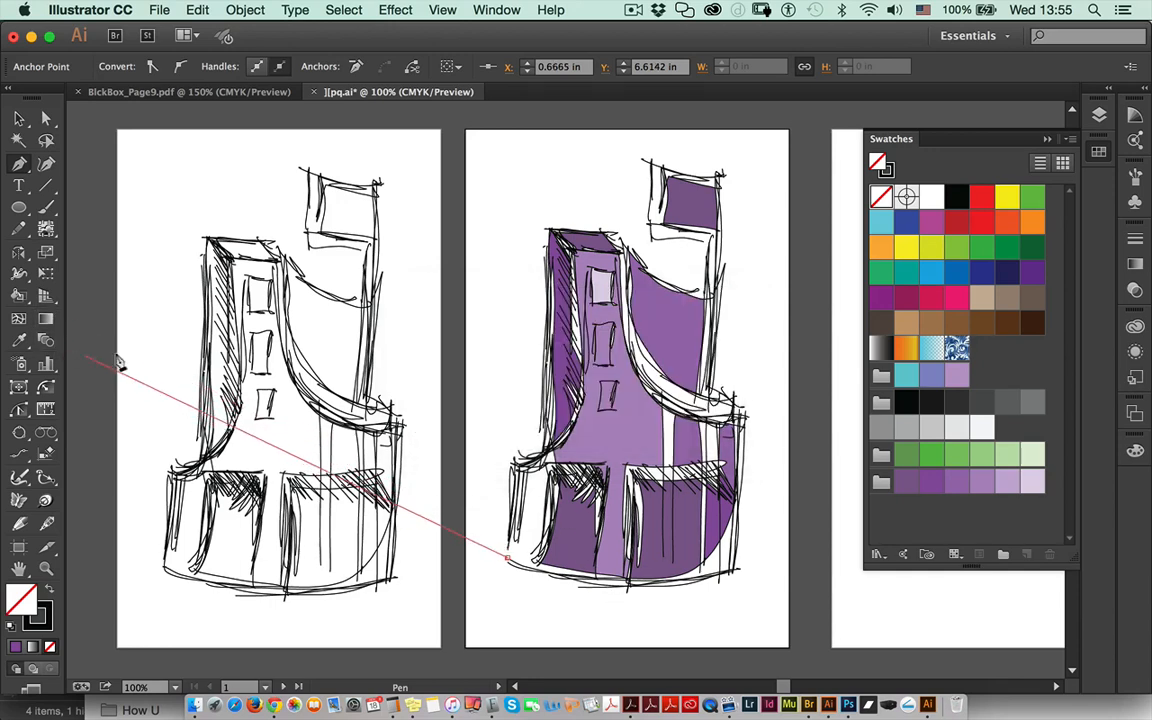
pyautogui.press('v')
pyautogui.keyDown('super'); pyautogui.click(641, 604); pyautogui.keyUp('super')
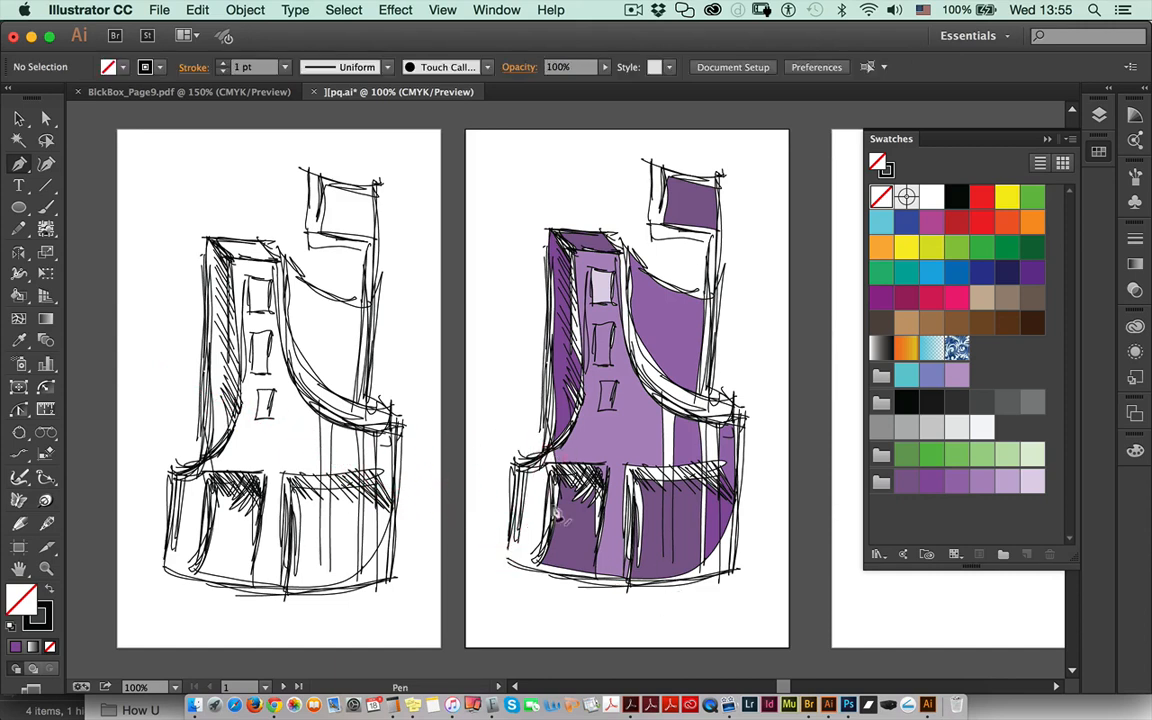
# - Choose red for the Live Paint Bucket and fill the small gap at the tower's lower-left corner
pyautogui.click(18, 295)
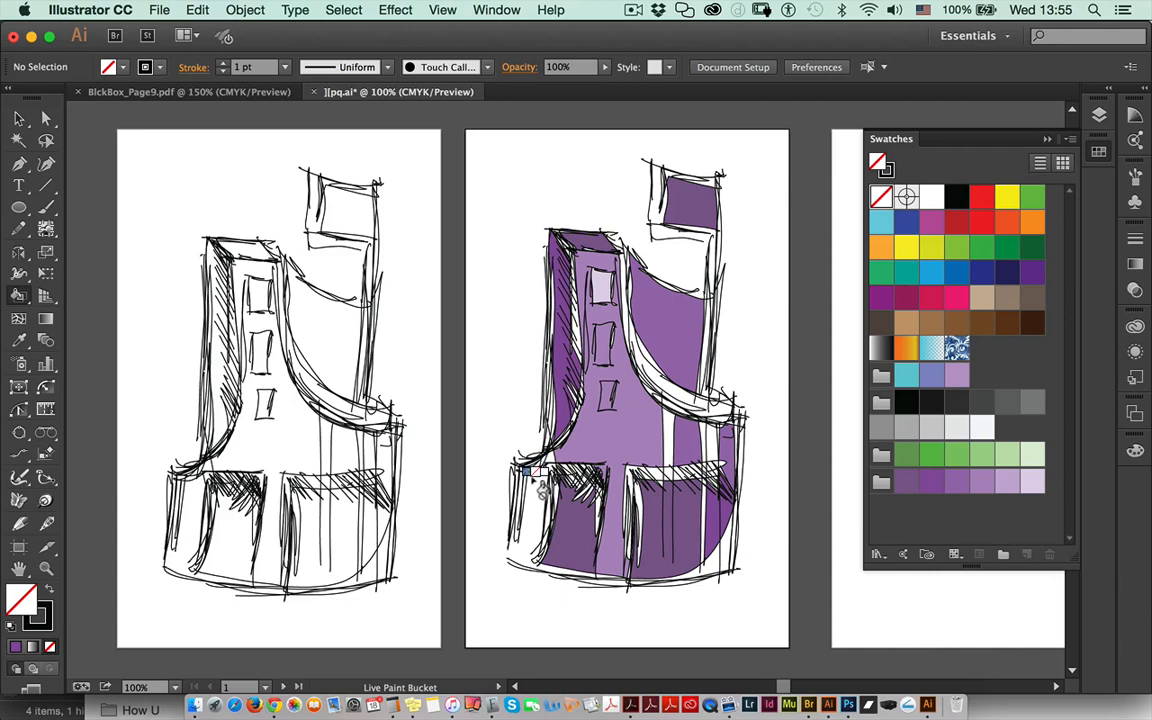
pyautogui.press('Right')
pyautogui.press('Right')
pyautogui.press('Right')
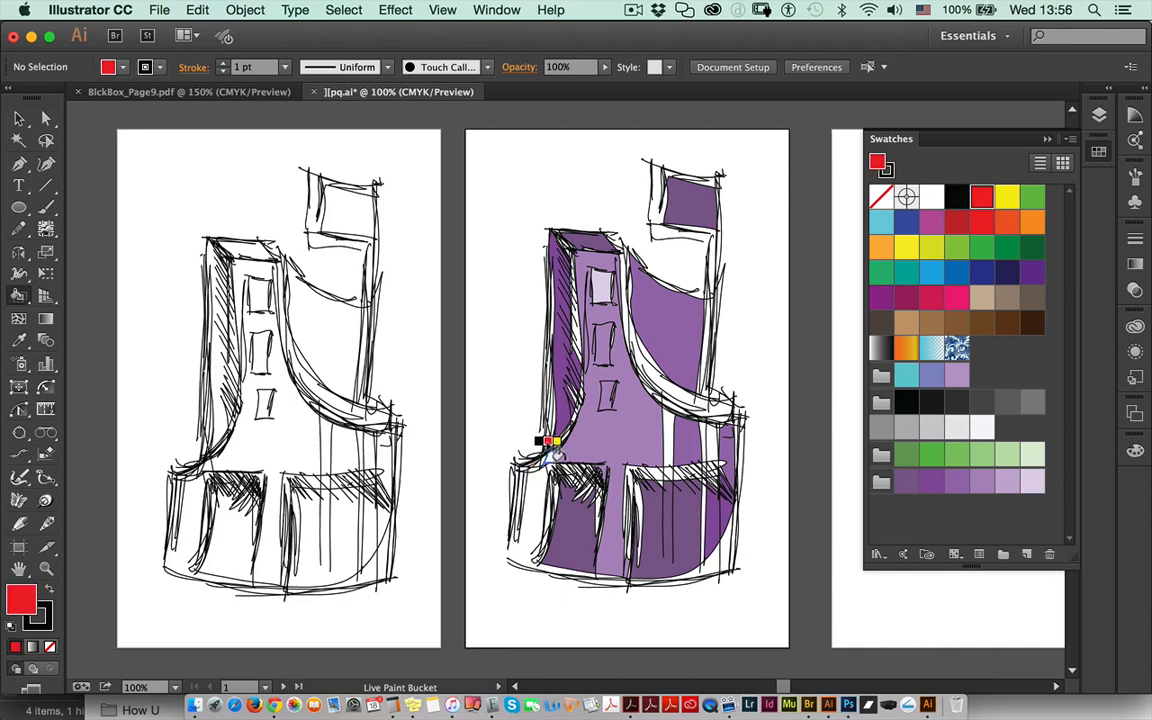
pyautogui.click(549, 456)
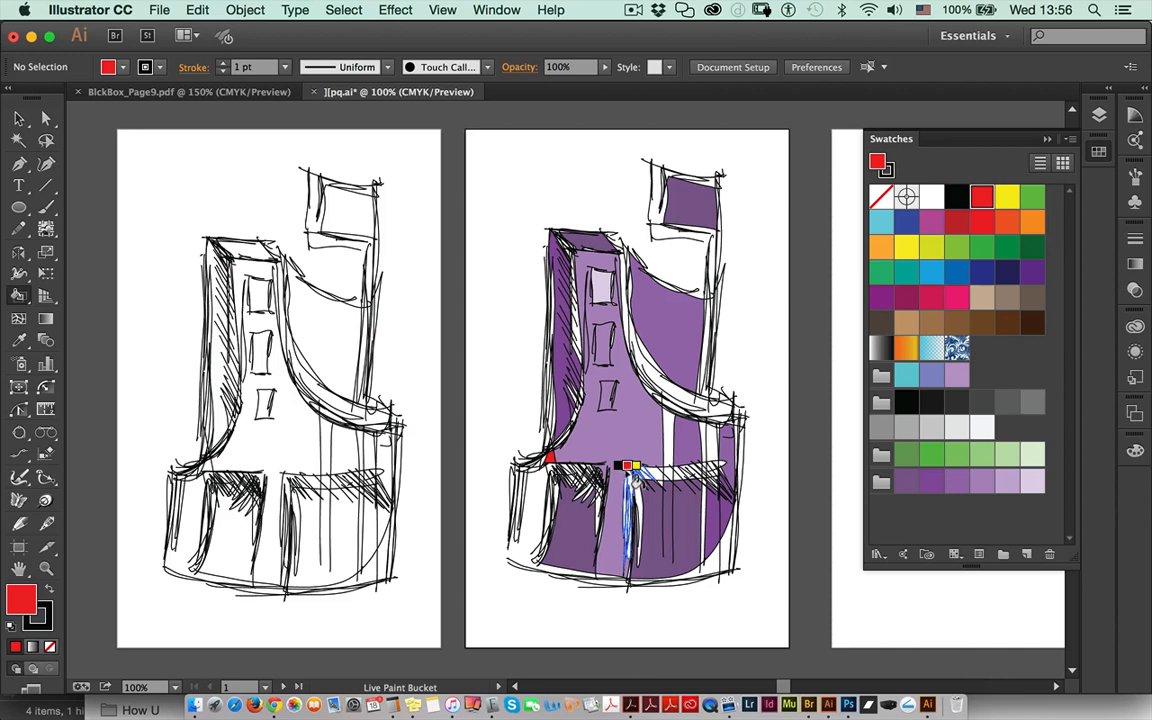
# - Fill the lower-right panel's edge, the narrow strip above it and the curved band beside the tower with red
pyautogui.click(634, 480)
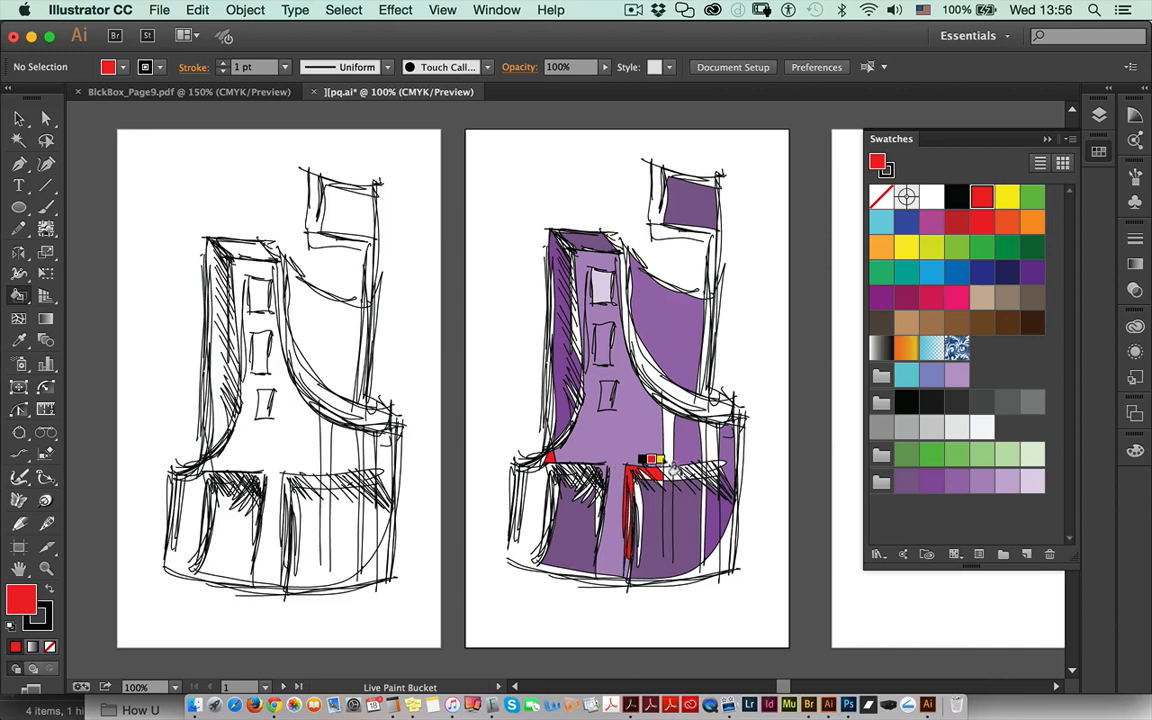
pyautogui.click(669, 471)
pyautogui.click(668, 436)
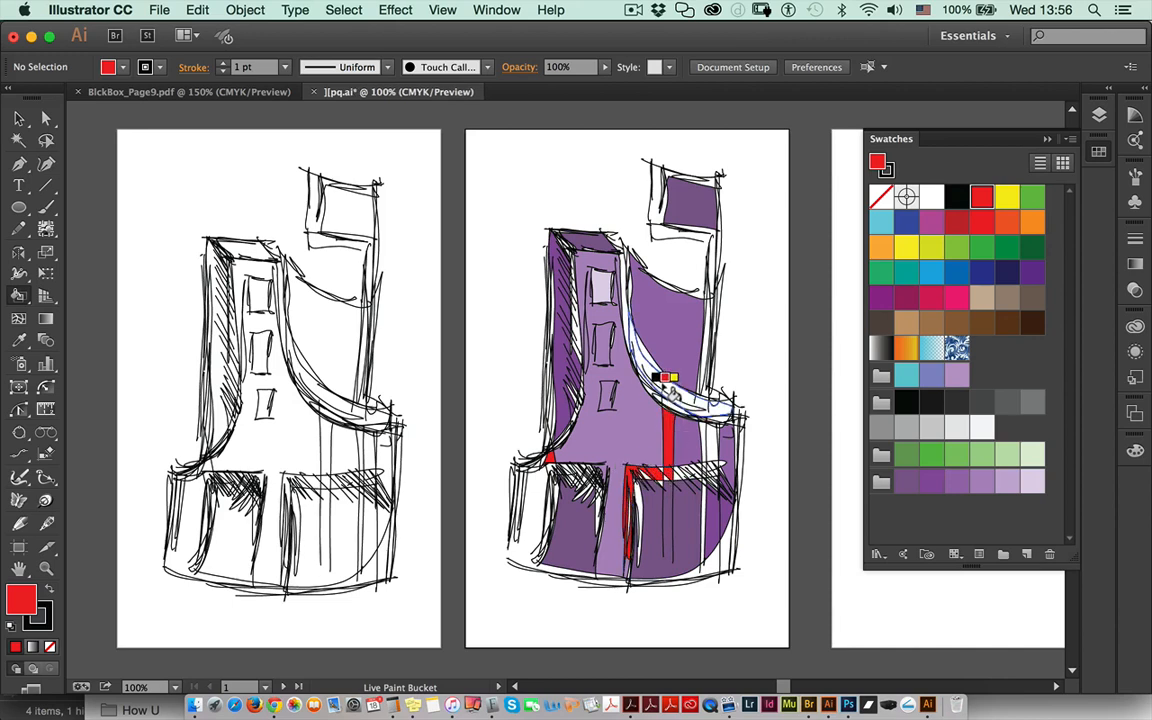
pyautogui.click(668, 393)
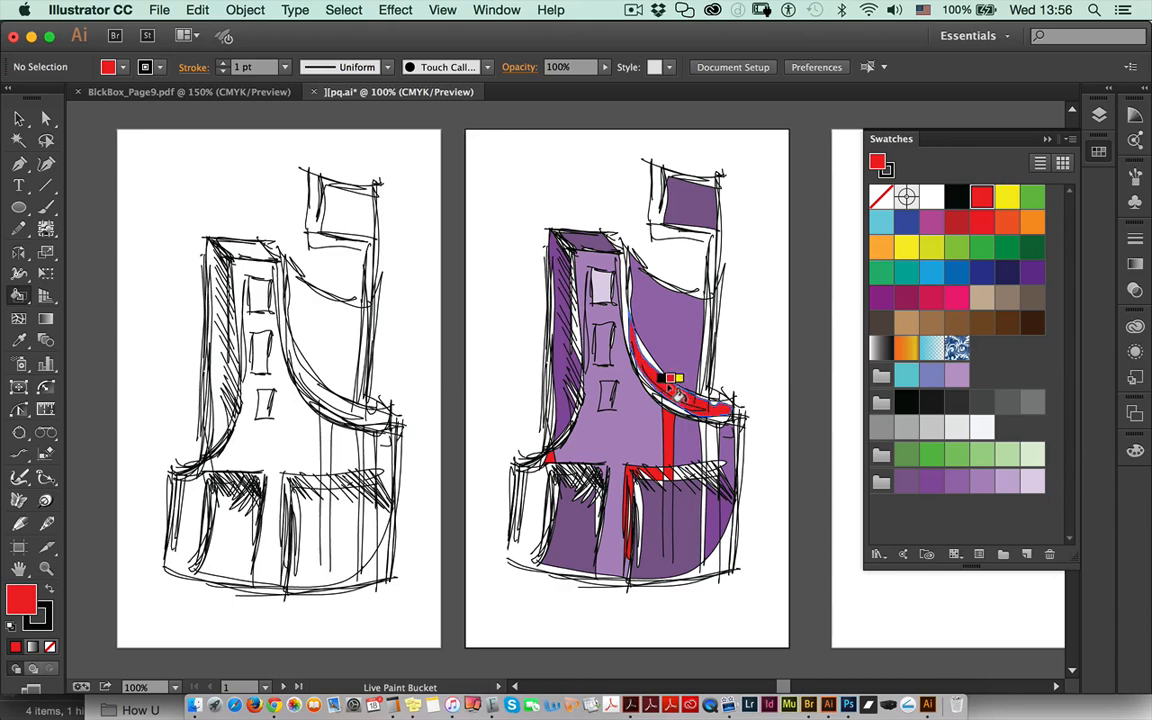
# - Fill the remaining narrow vertical strips on the sketch's right side with red
pyautogui.click(663, 227)
pyautogui.click(524, 334)
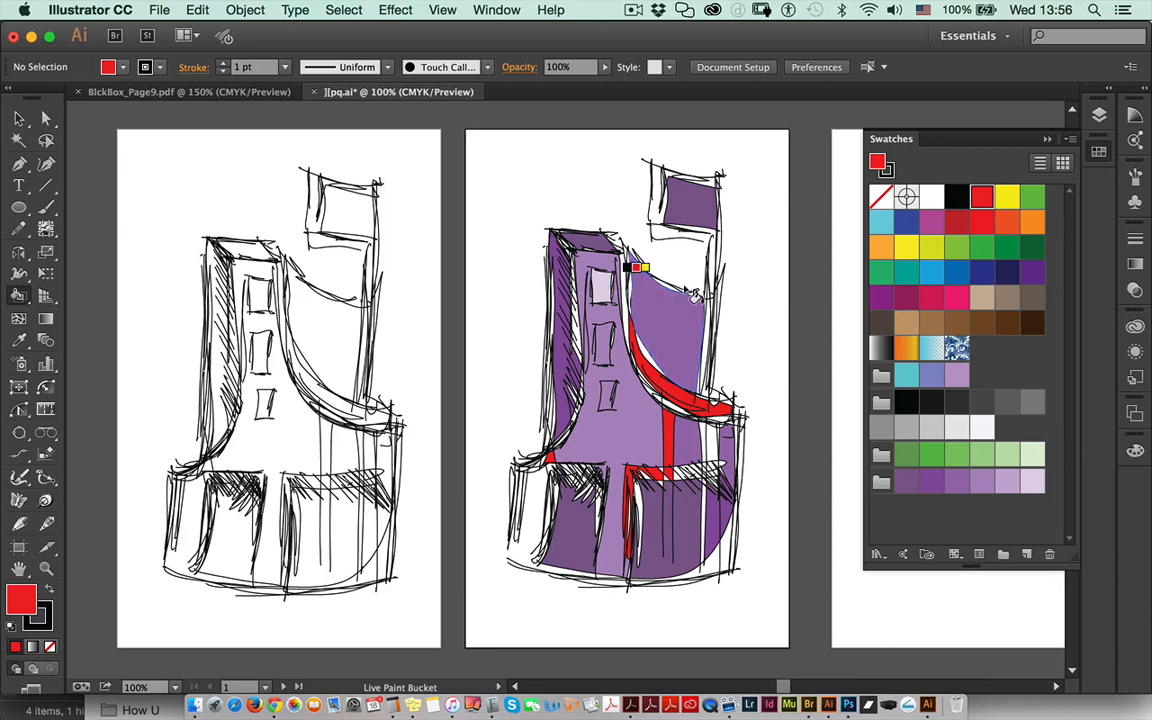
pyautogui.click(643, 278)
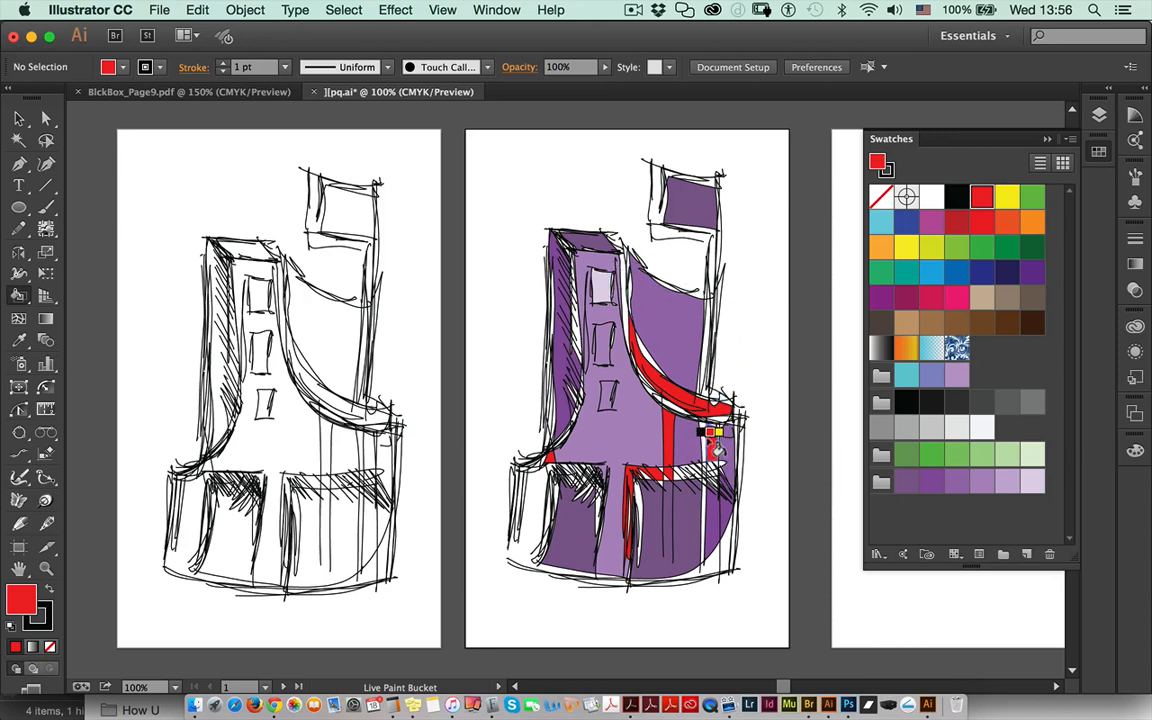
pyautogui.click(712, 446)
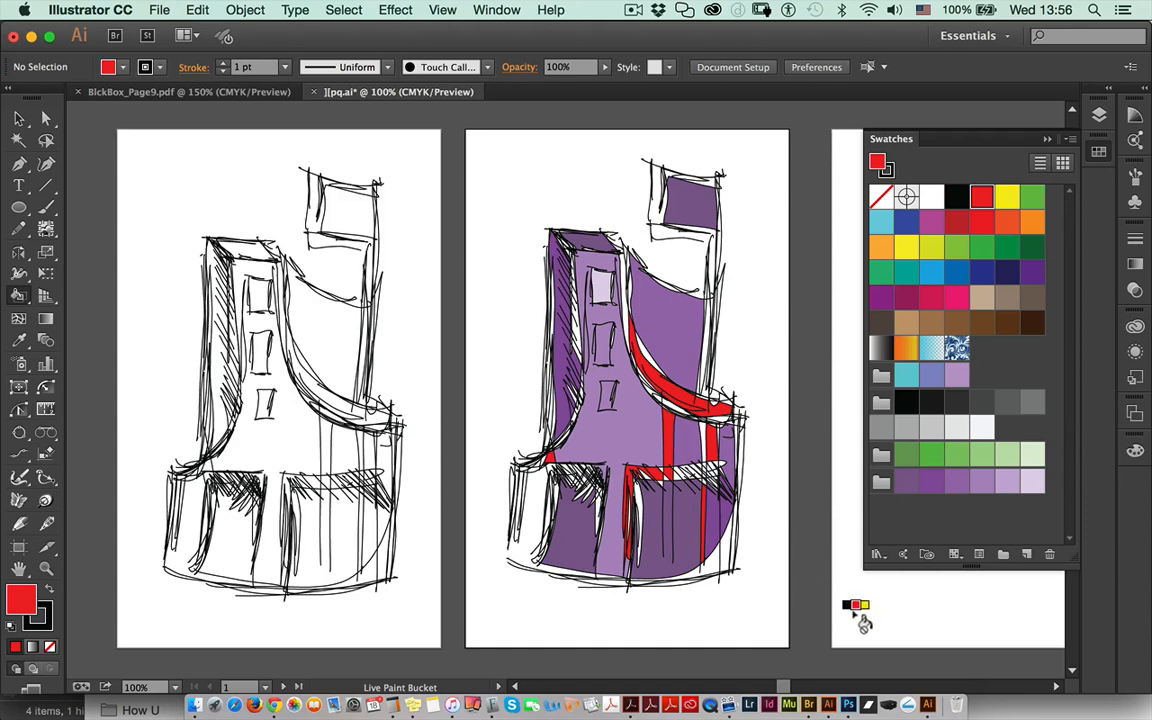
# - Duplicate the whole colored Live Paint sketch onto the empty third artboard
pyautogui.click(18, 118)
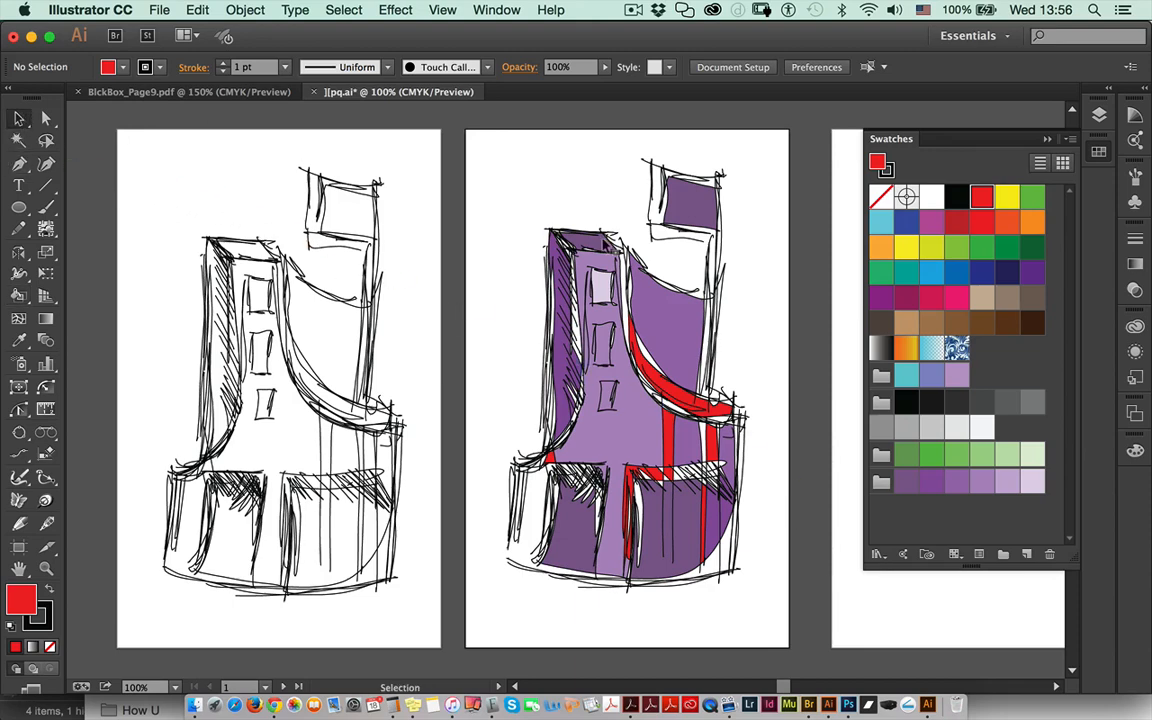
pyautogui.hscroll(5, 411, 514)
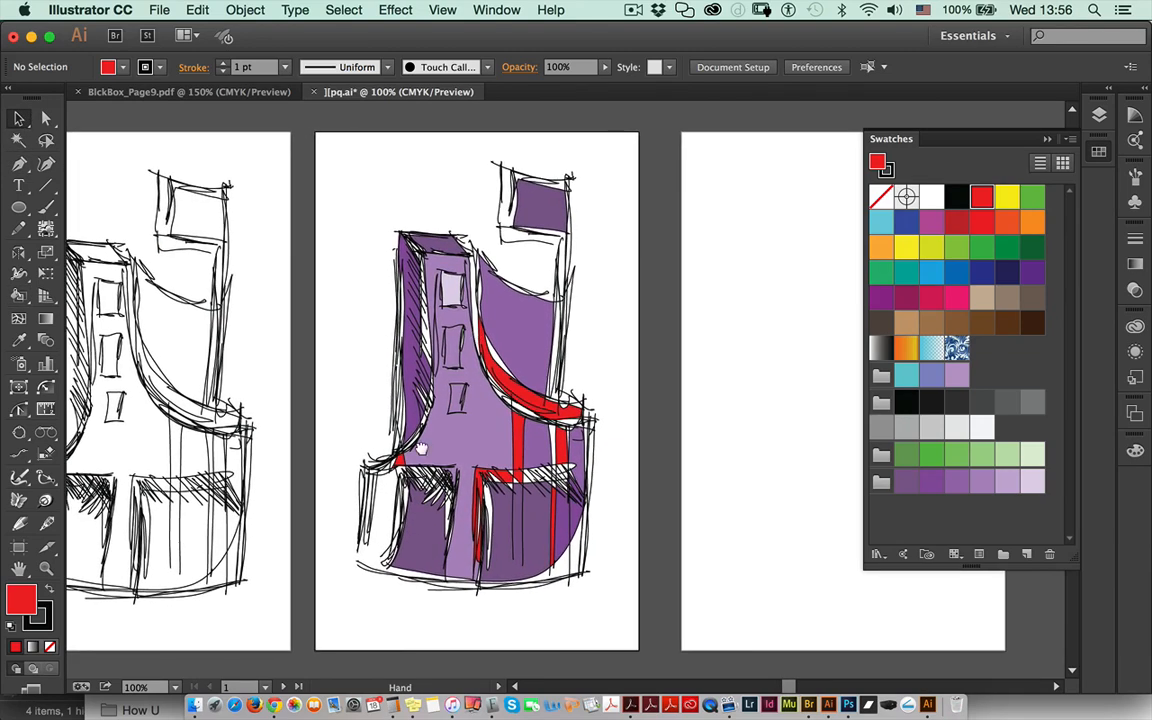
pyautogui.moveTo(335, 160)
pyautogui.mouseDown()
pyautogui.moveTo(630, 334)
pyautogui.moveTo(604, 617)
pyautogui.moveTo(585, 575)
pyautogui.mouseUp()
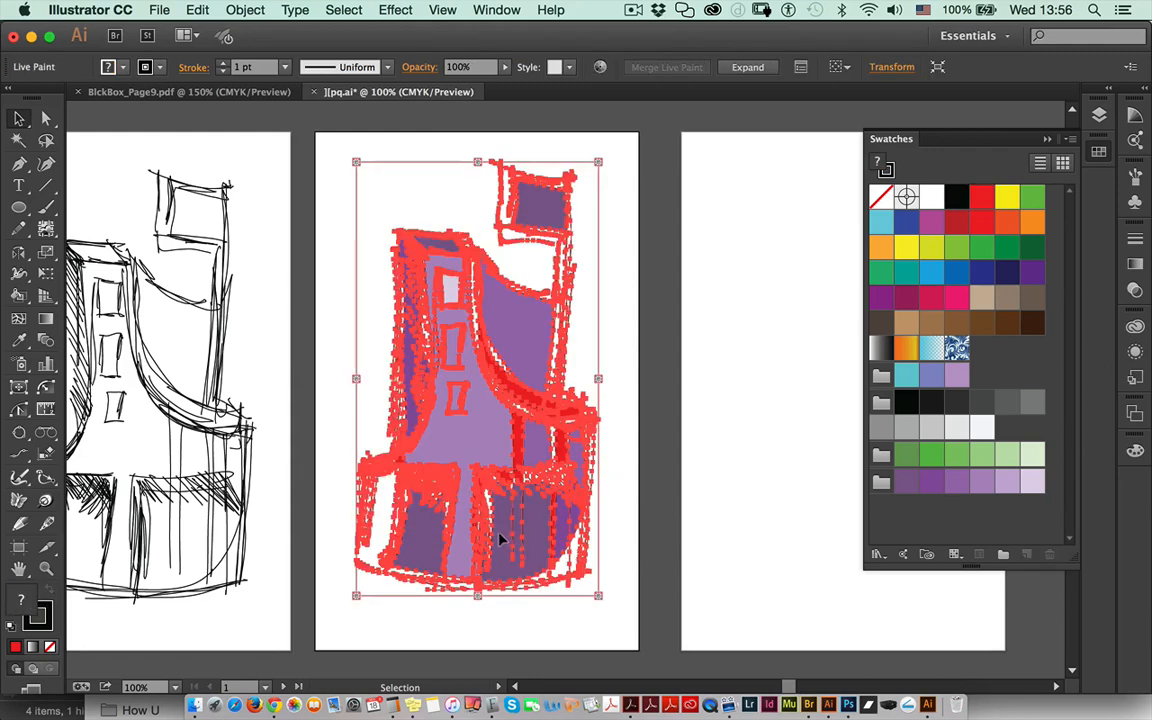
pyautogui.moveTo(500, 537)
pyautogui.mouseDown()
pyautogui.moveTo(650, 514)
pyautogui.moveTo(862, 531)
pyautogui.mouseUp()
pyautogui.moveTo(514, 489); pyautogui.dragTo(843, 443)
# - Create a new layer above colorizing and move the duplicated sketch onto it
pyautogui.click(885, 136)
pyautogui.click(1100, 118)
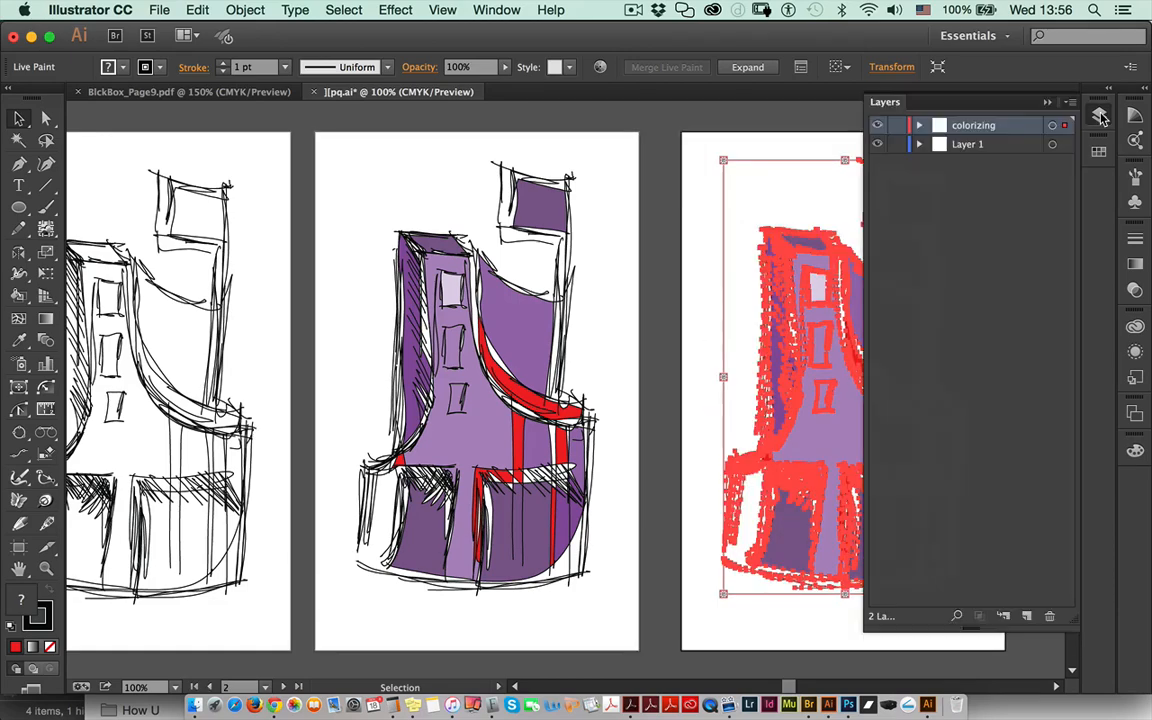
pyautogui.click(1026, 616)
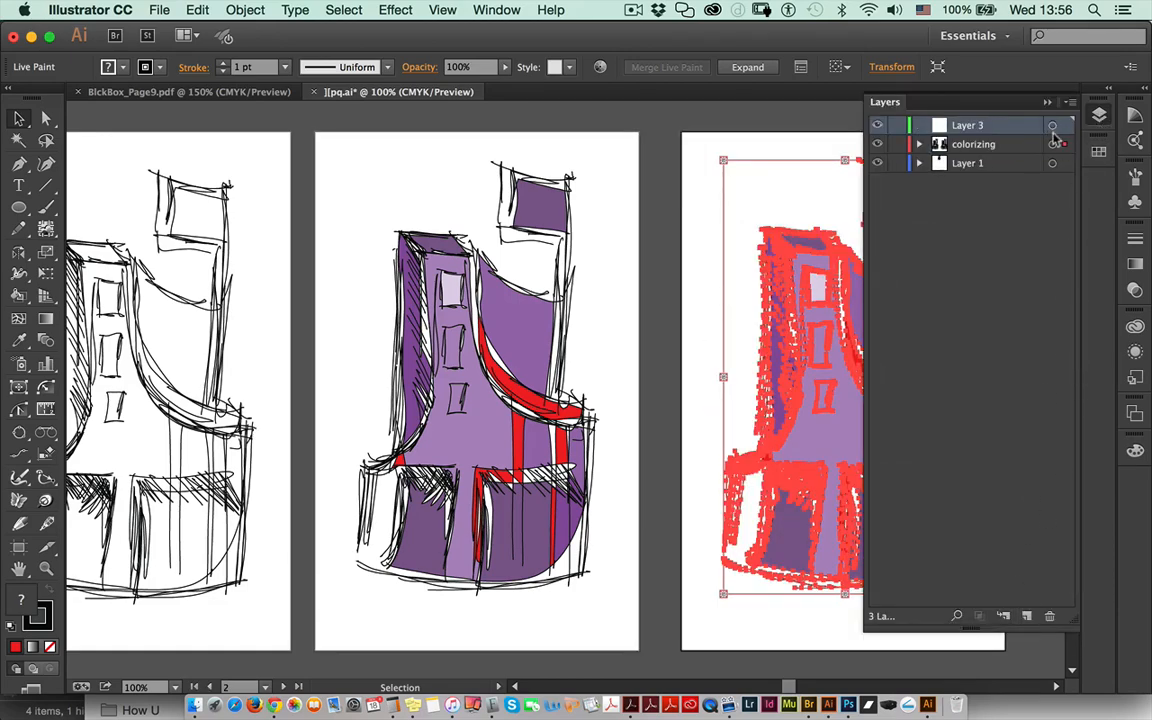
pyautogui.moveTo(1065, 144); pyautogui.dragTo(1065, 125)
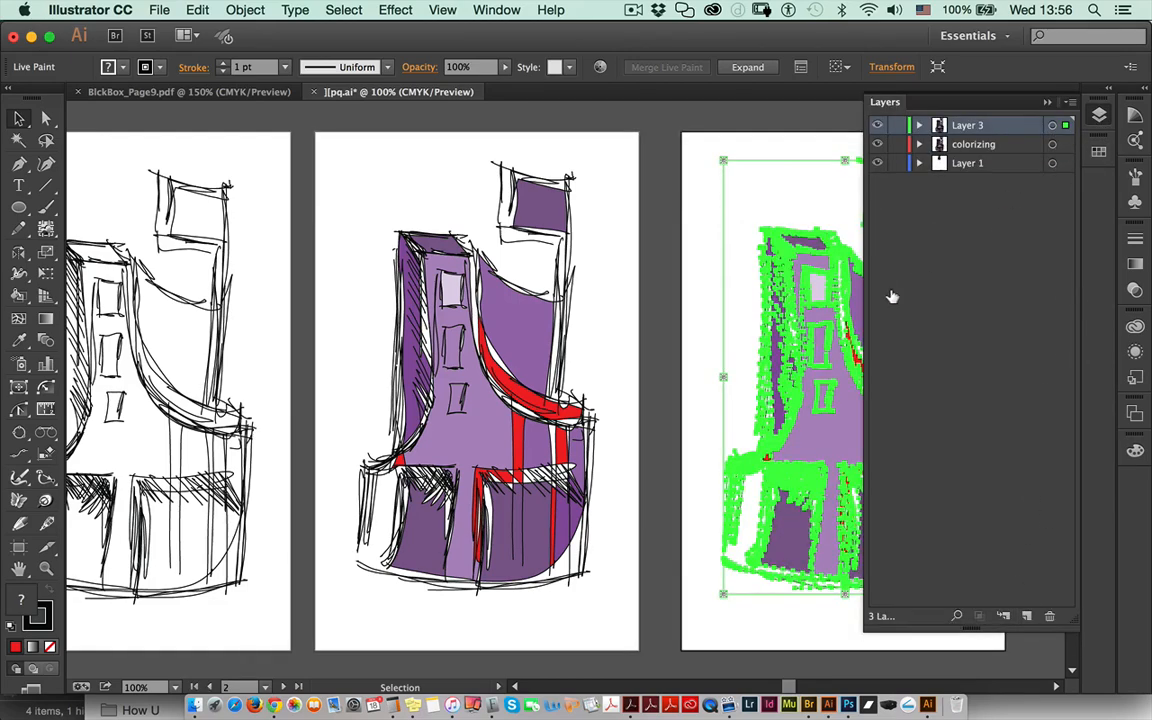
# - Expand the duplicated Live Paint sketch into regular artwork and deselect it
pyautogui.click(885, 102)
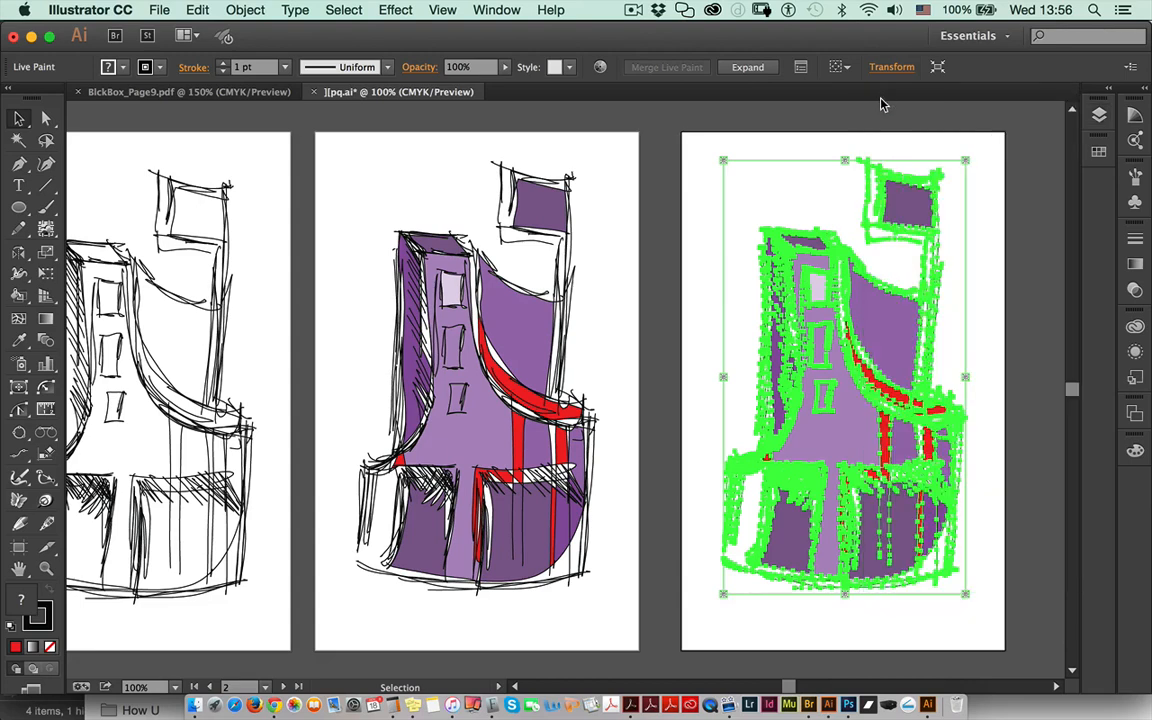
pyautogui.click(746, 68)
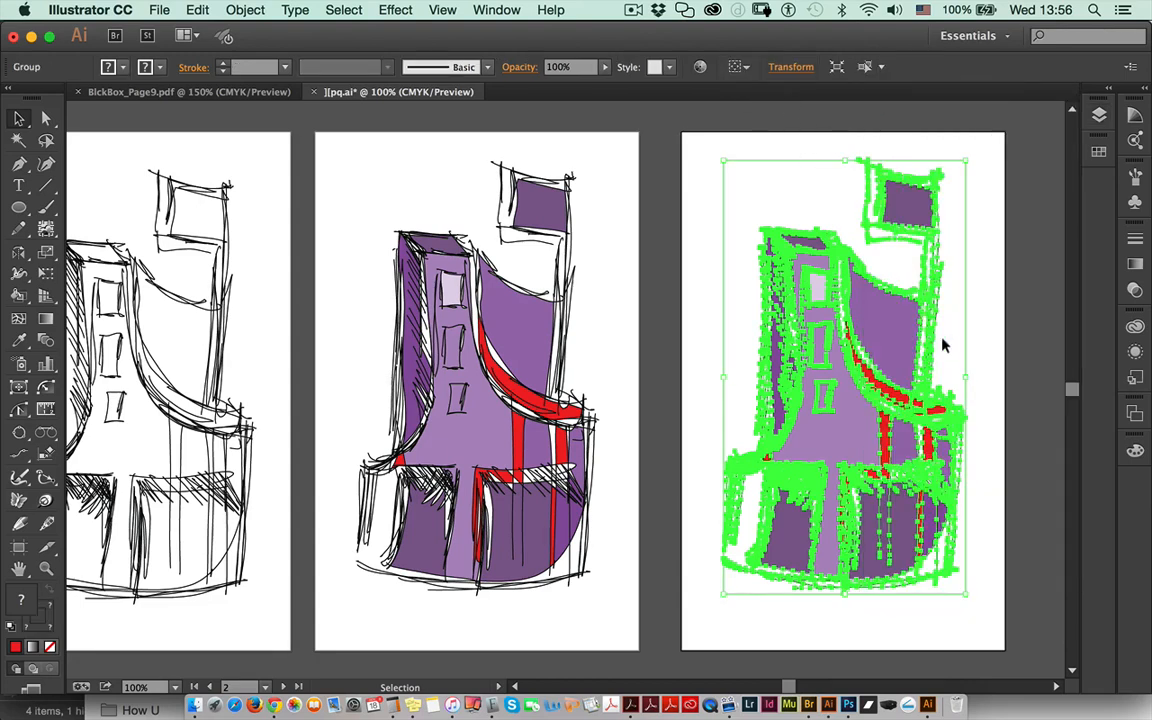
pyautogui.click(980, 348)
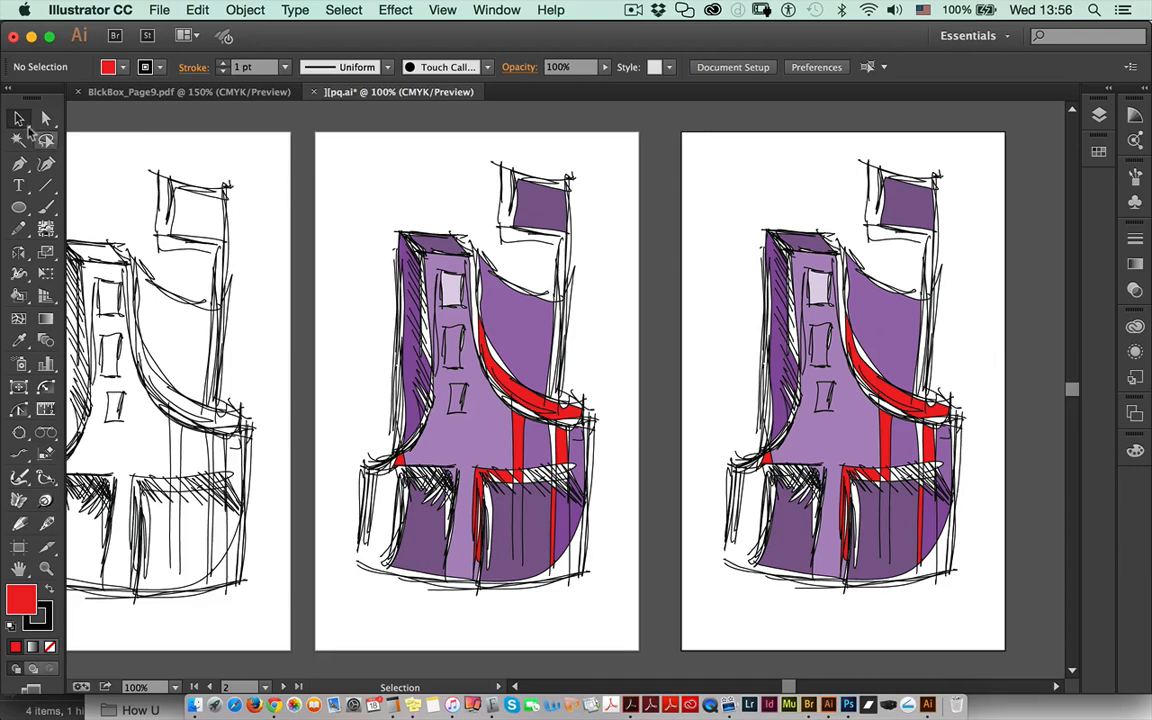
# - Isolate the group of colored fills inside the expanded sketch and select the curved area right of the tower
pyautogui.click(868, 333)
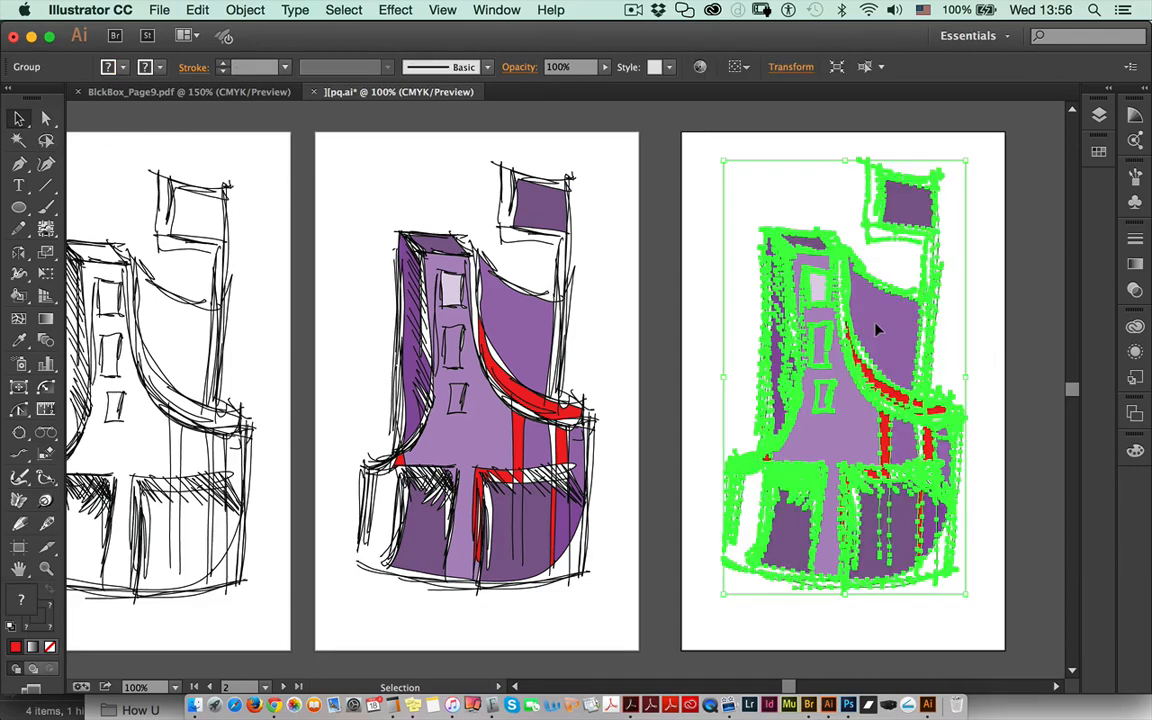
pyautogui.doubleClick(877, 330)
pyautogui.click(879, 331)
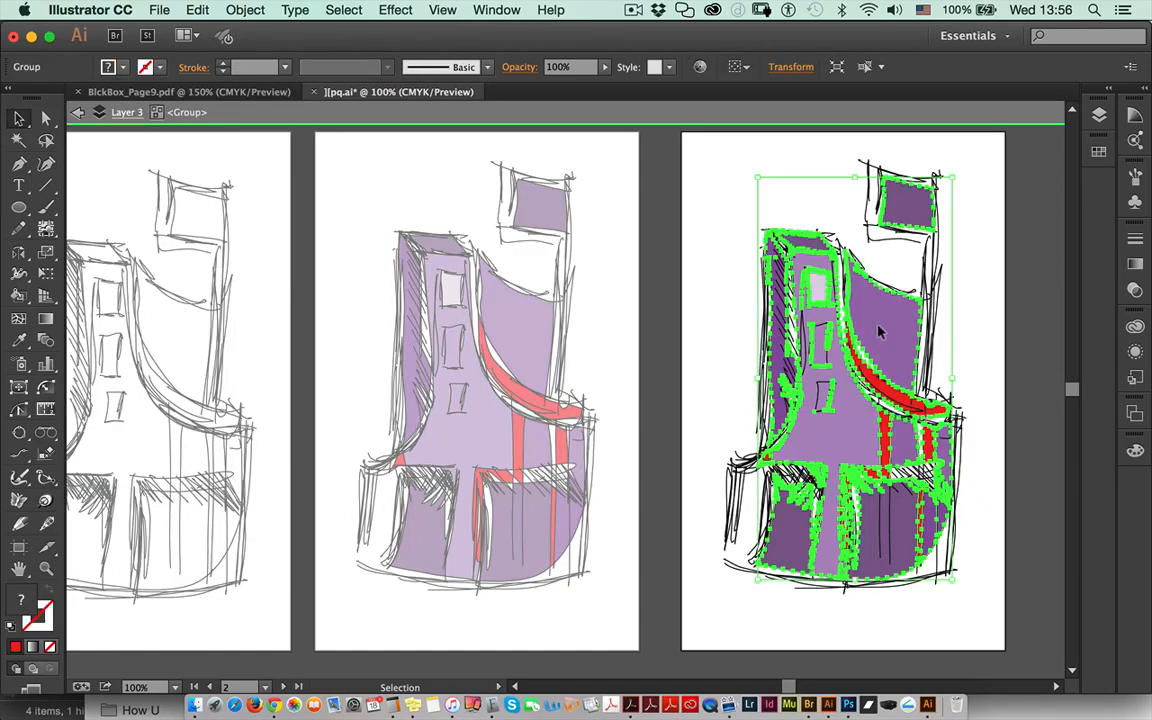
pyautogui.doubleClick(880, 330)
pyautogui.click(881, 330)
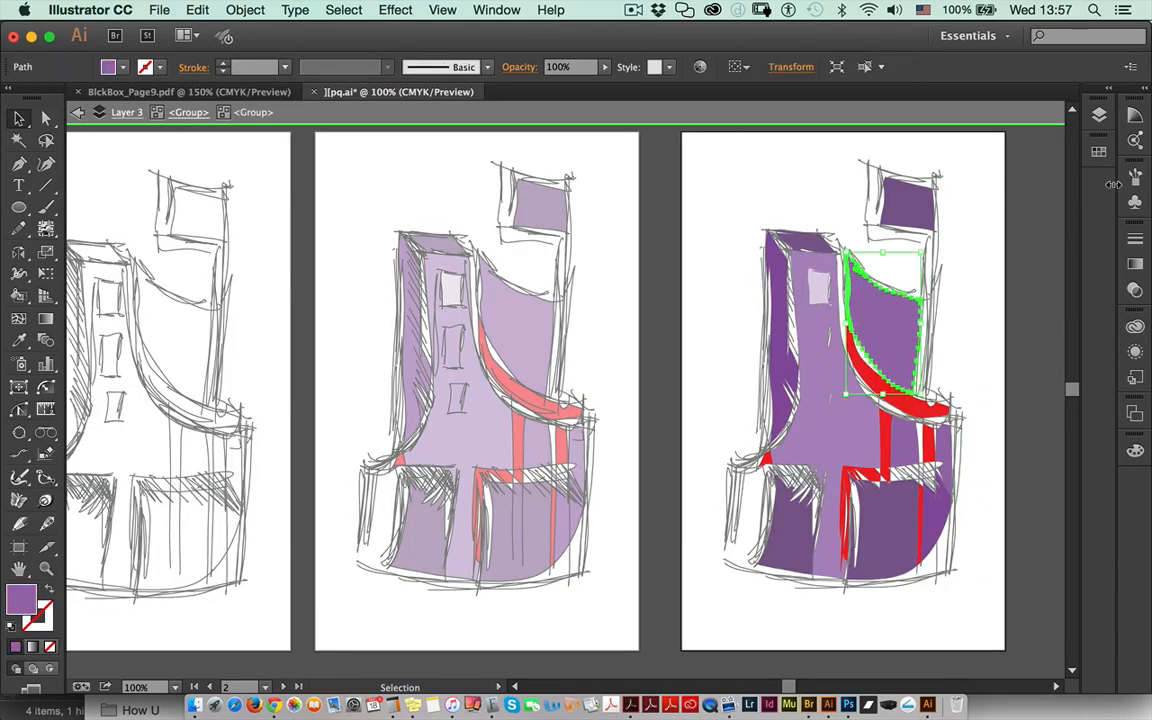
# - Change the fill of the curved area beside the tower to the periwinkle blue swatch in its appearance settings
pyautogui.click(1135, 353)
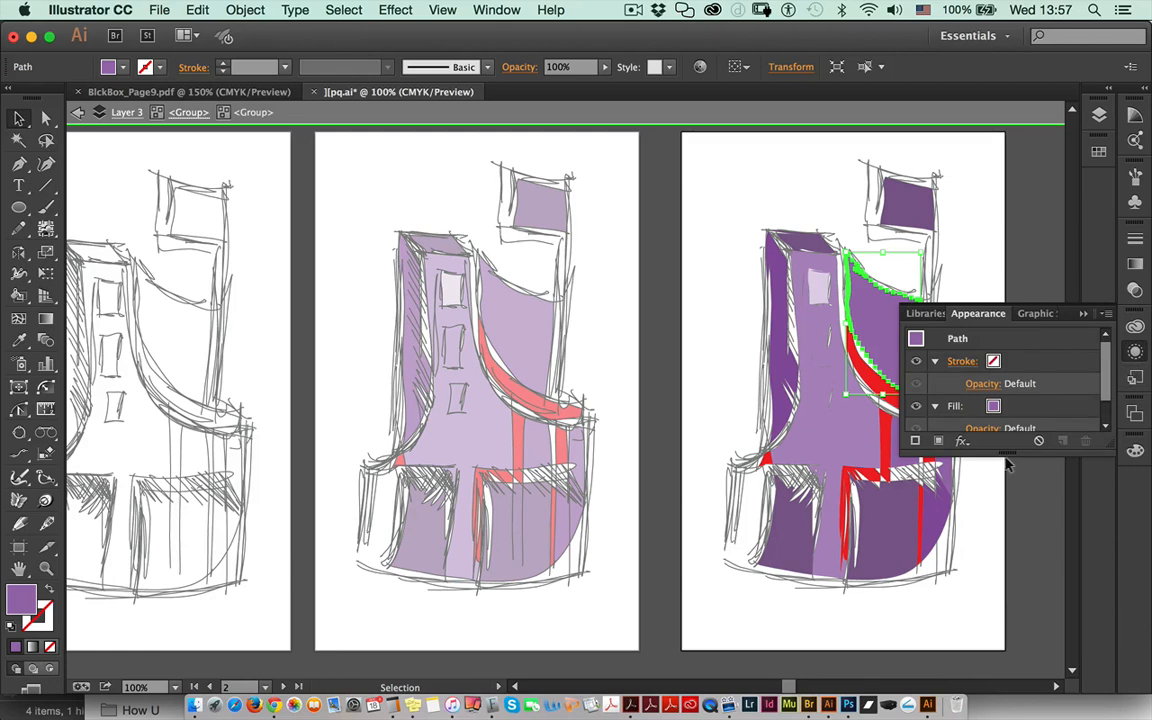
pyautogui.moveTo(1008, 452); pyautogui.dragTo(1008, 640)
pyautogui.click(995, 406)
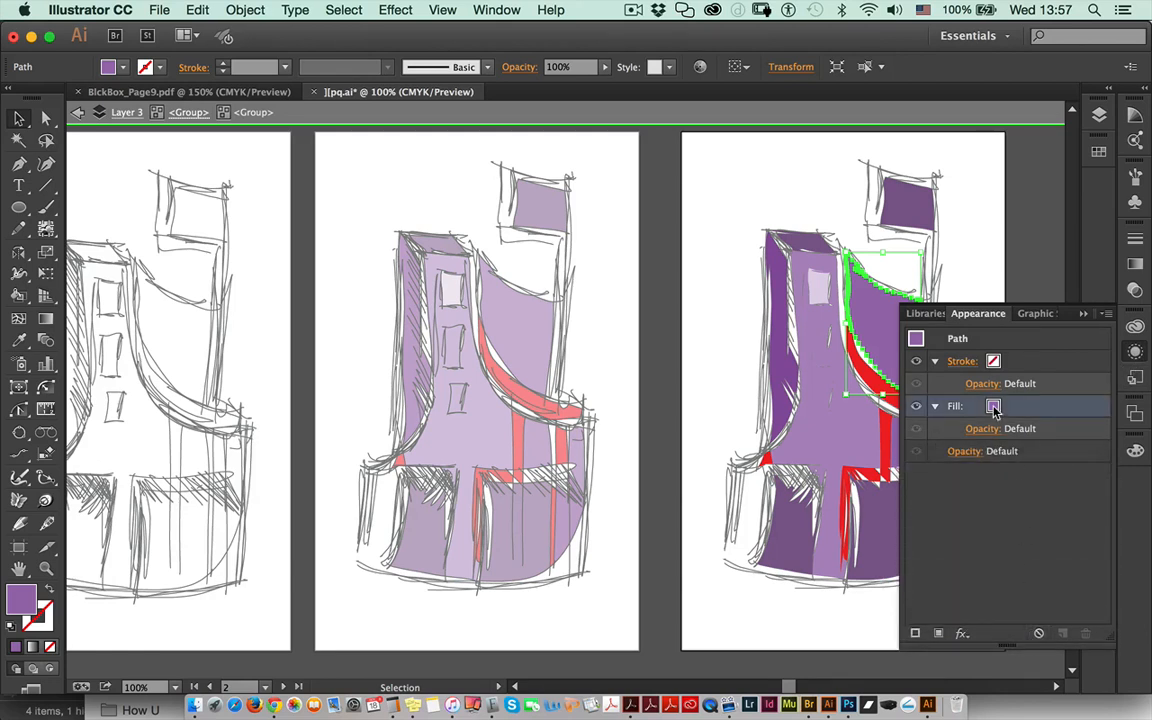
pyautogui.click(1007, 408)
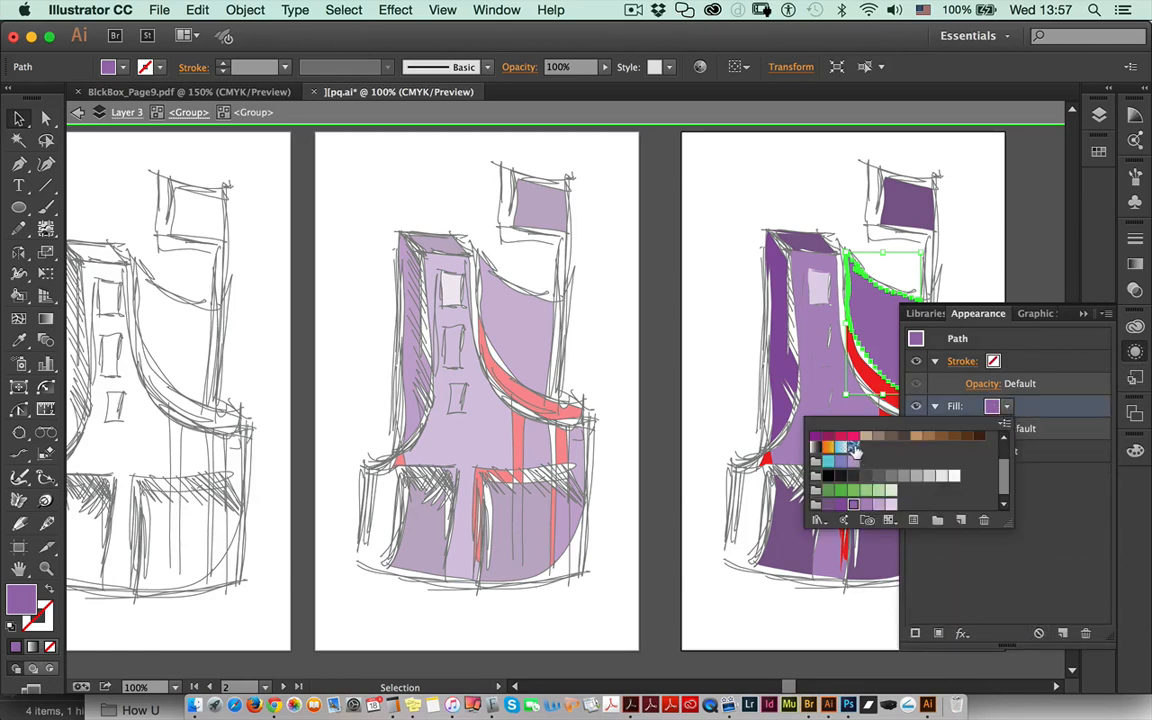
pyautogui.click(853, 447)
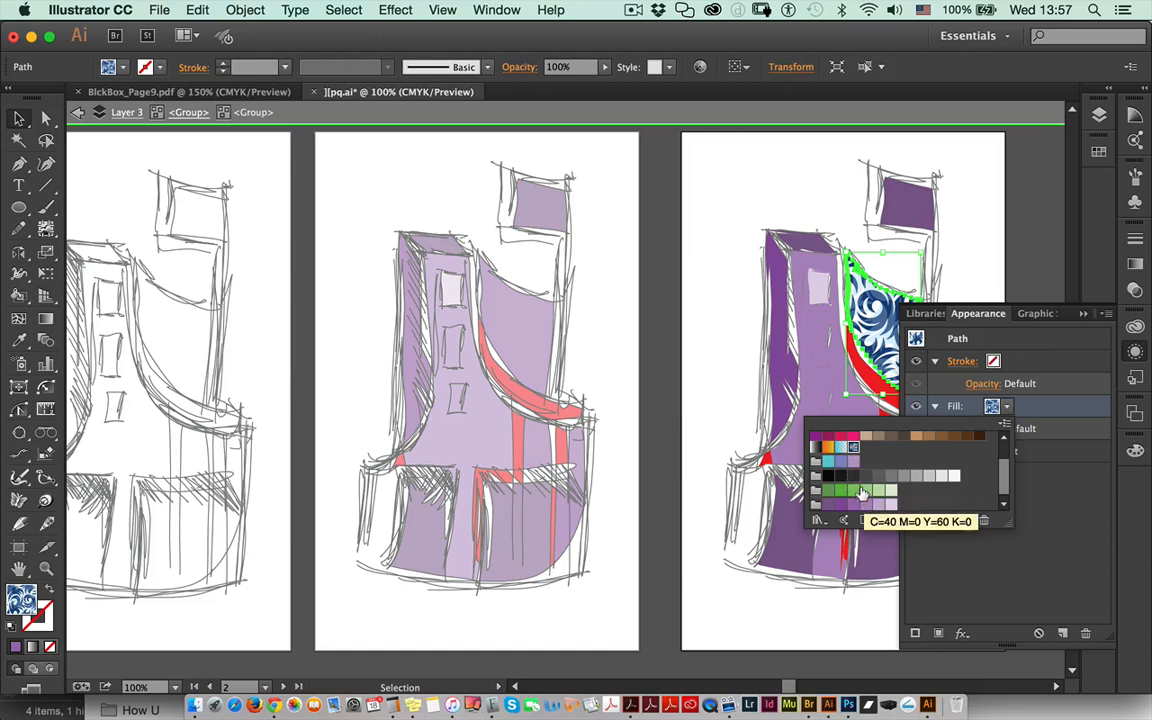
pyautogui.click(865, 489)
pyautogui.click(841, 463)
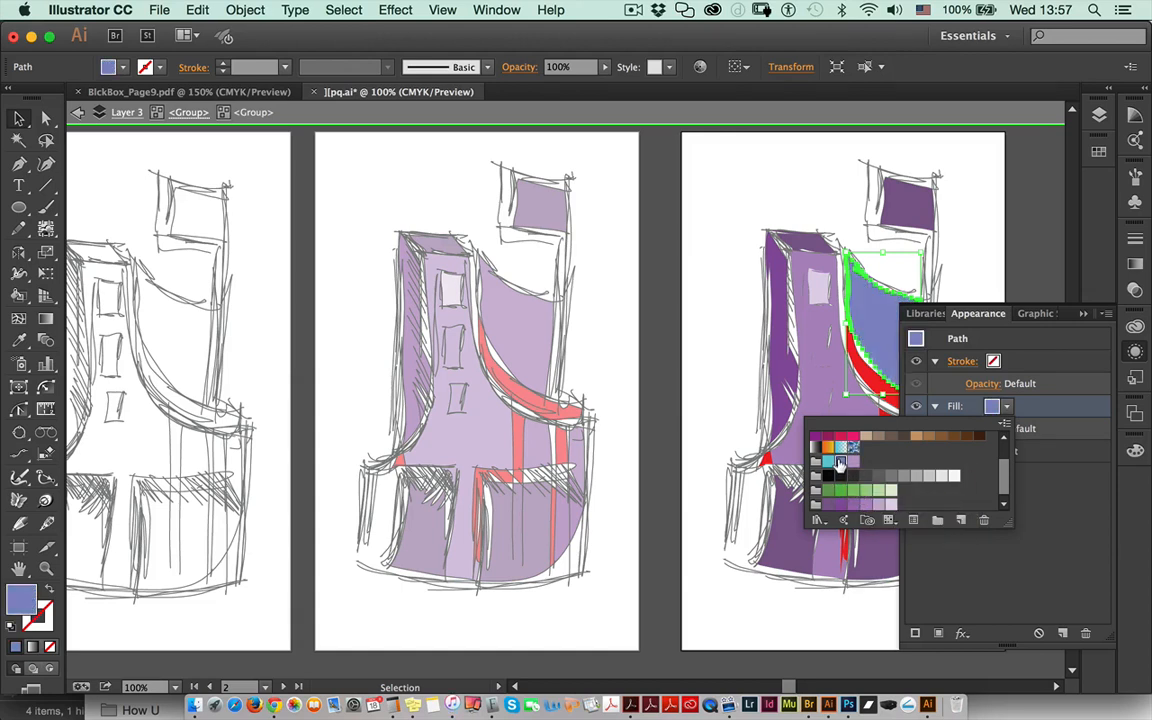
pyautogui.click(1066, 407)
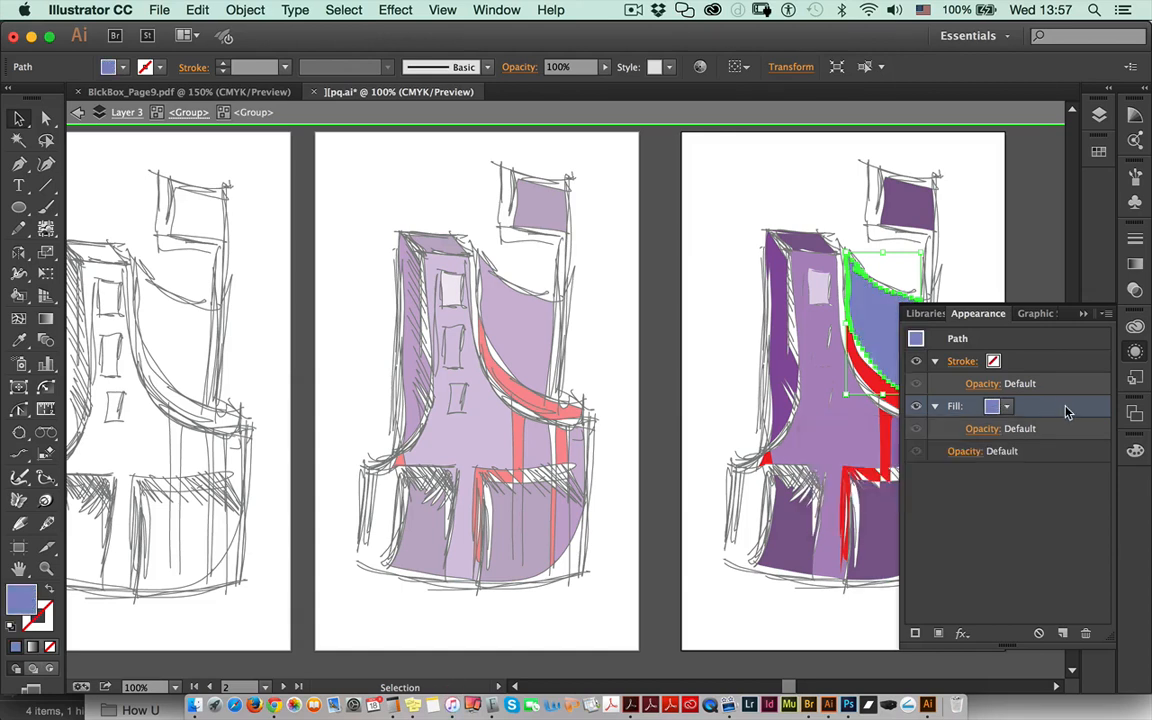
# - Add a second fill above the blue one on the curved area and give it the blue swirl pattern
pyautogui.click(1108, 315)
pyautogui.click(1024, 318)
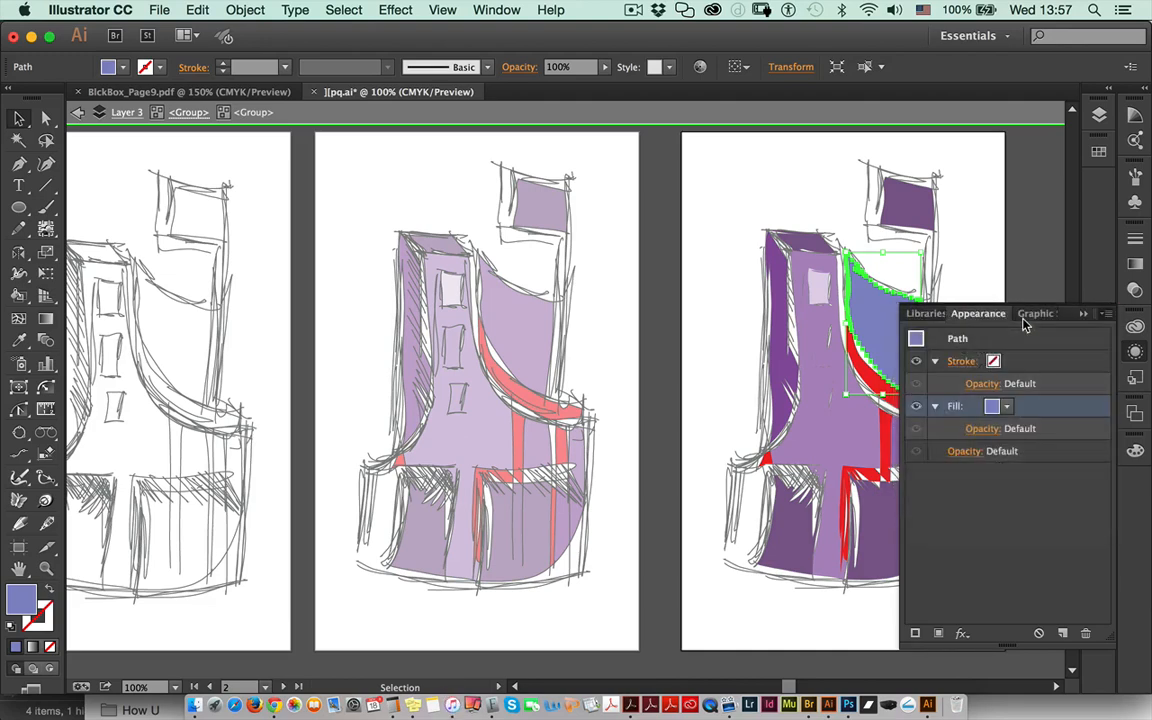
pyautogui.click(1008, 408)
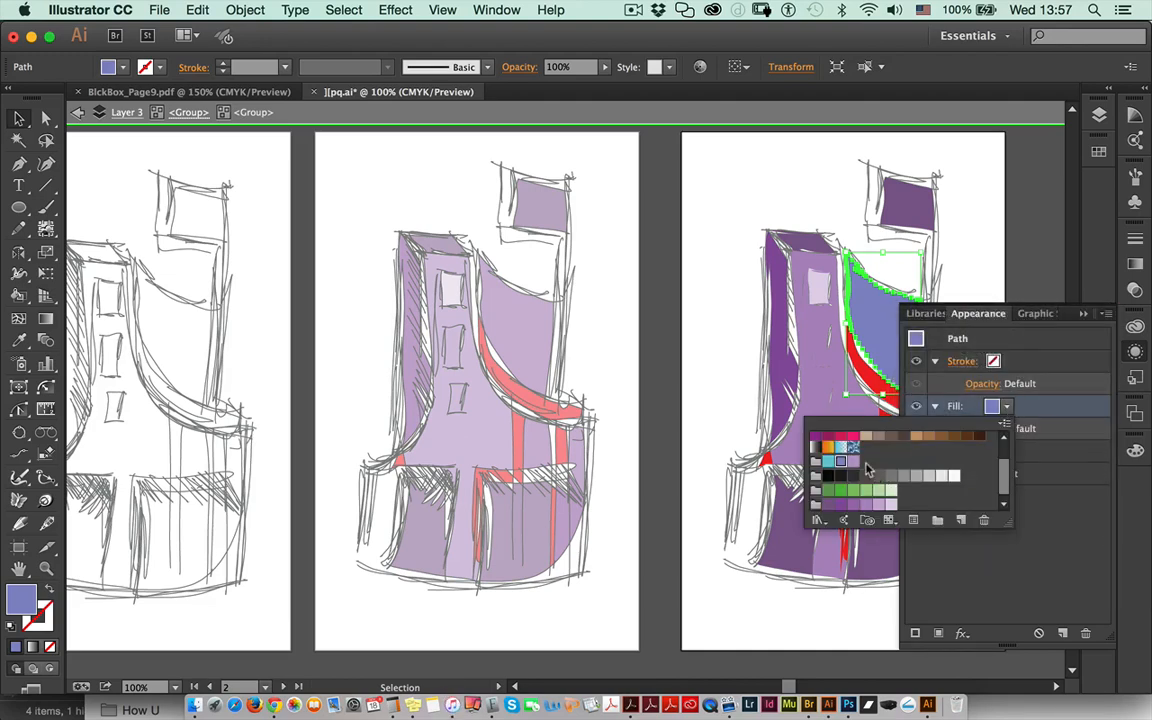
pyautogui.click(851, 447)
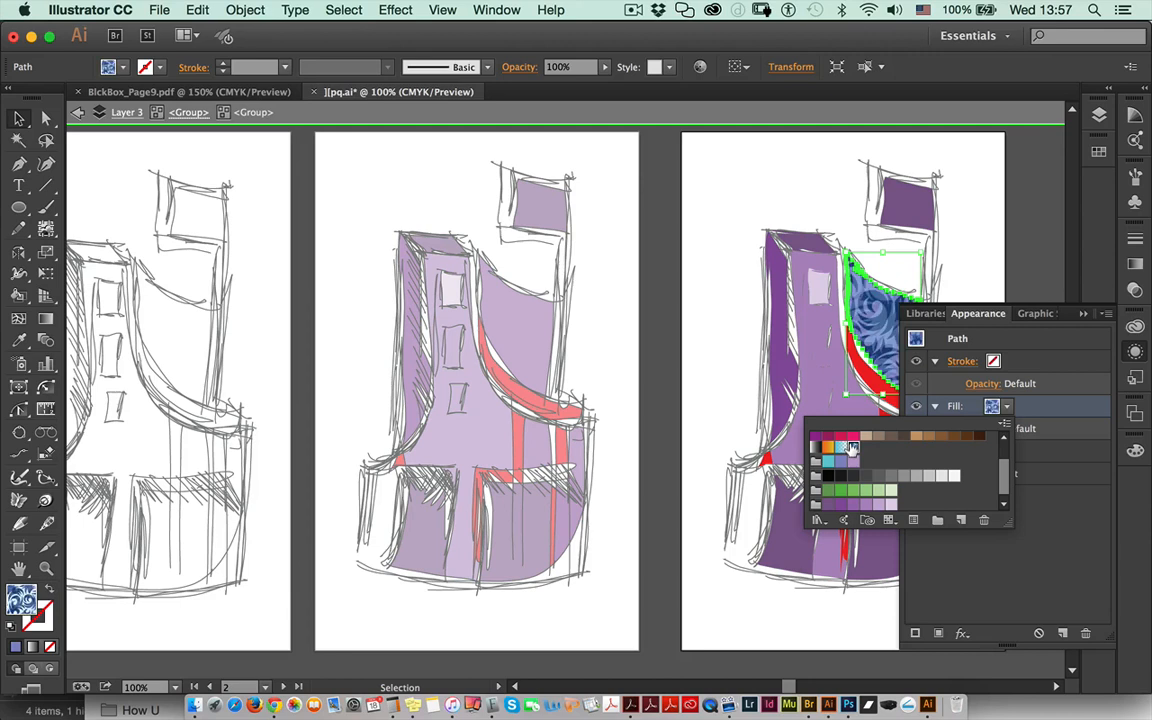
# - Set the blending mode of the curved area's patterned fill to Multiply
pyautogui.click(958, 346)
pyautogui.click(981, 429)
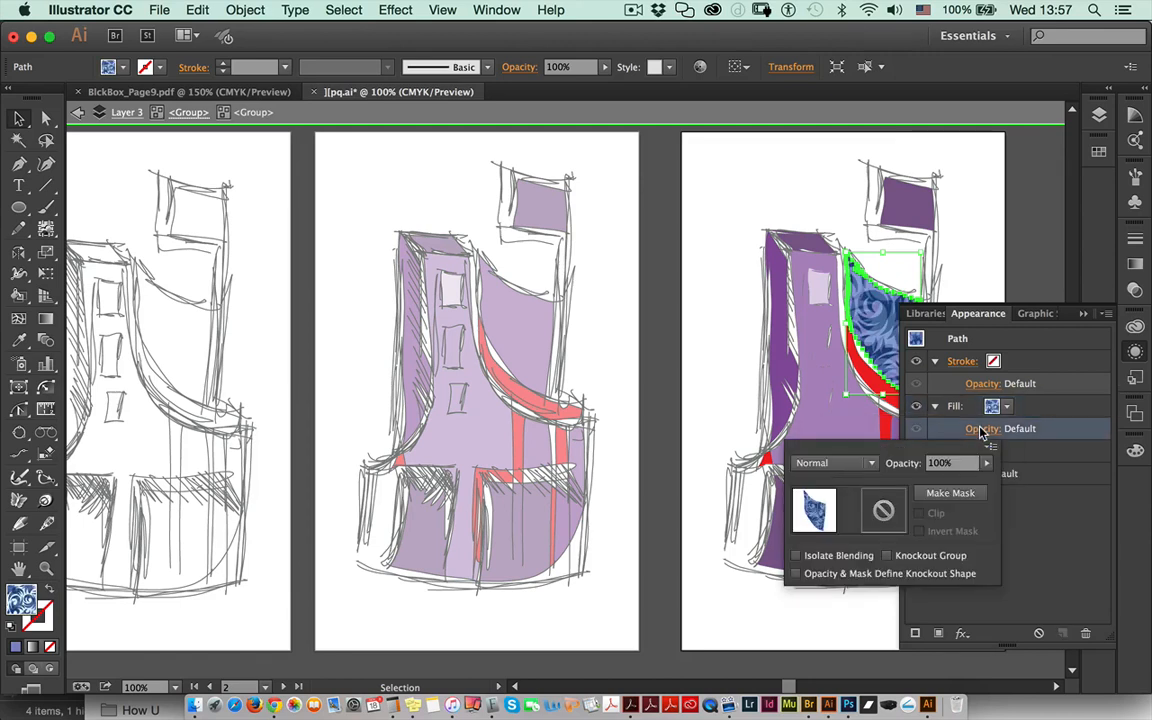
pyautogui.click(845, 463)
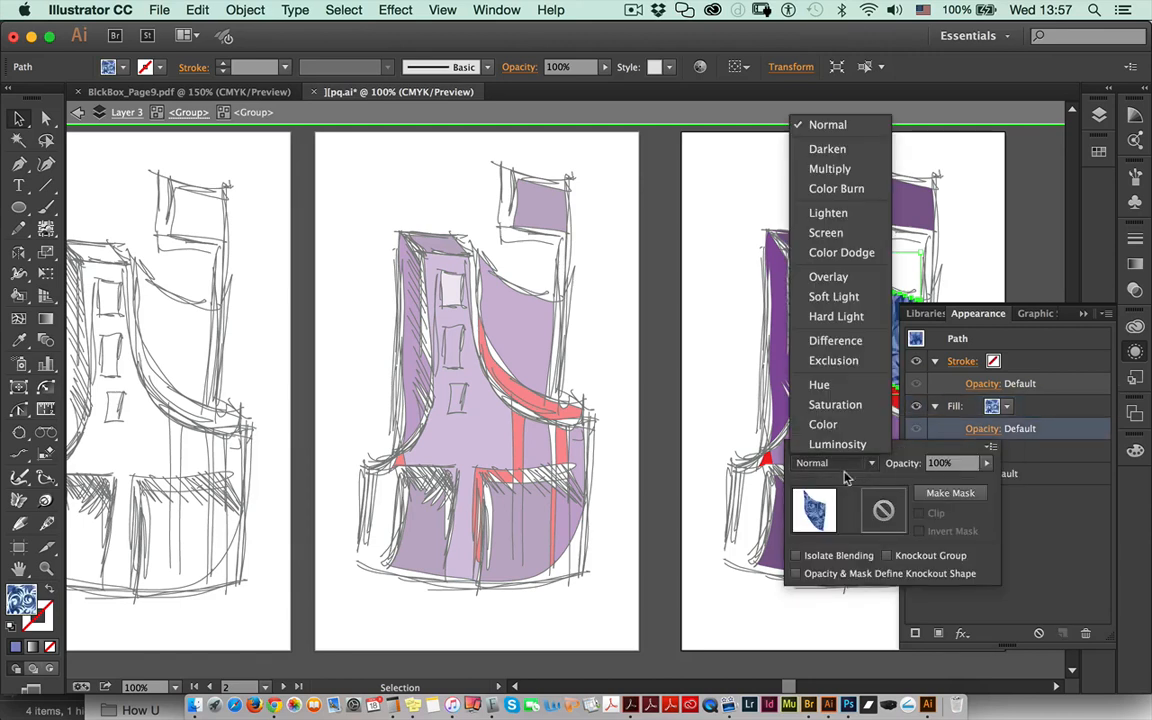
pyautogui.click(840, 169)
pyautogui.click(978, 284)
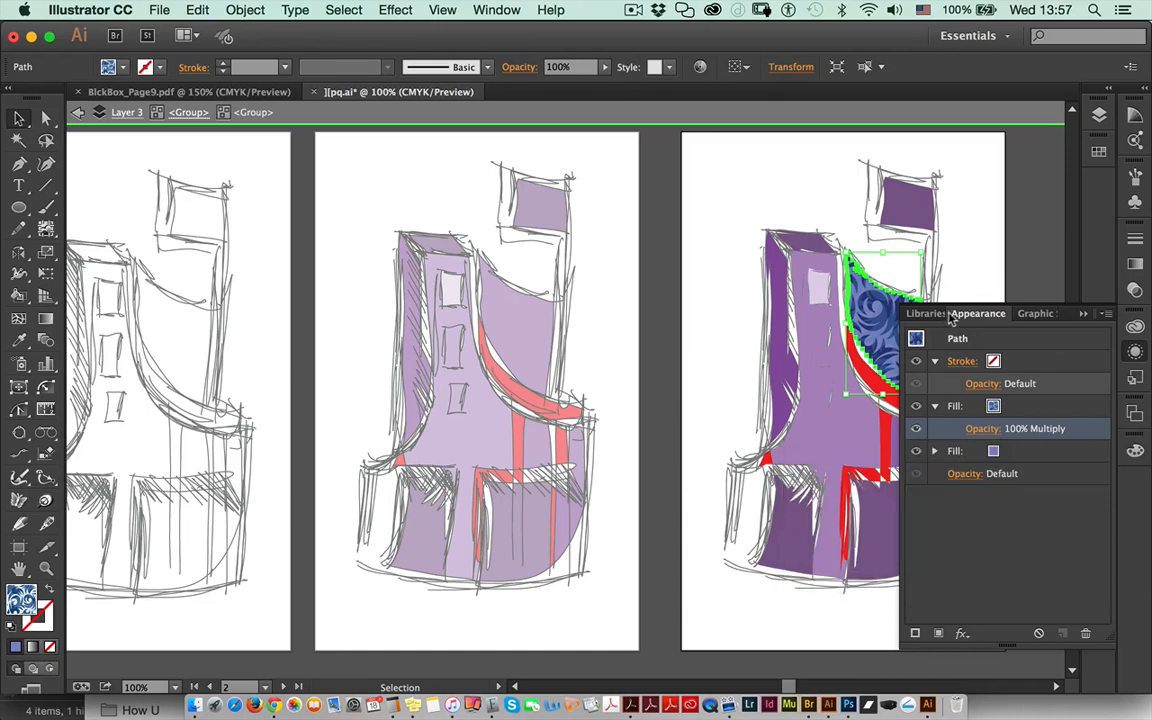
pyautogui.click(973, 314)
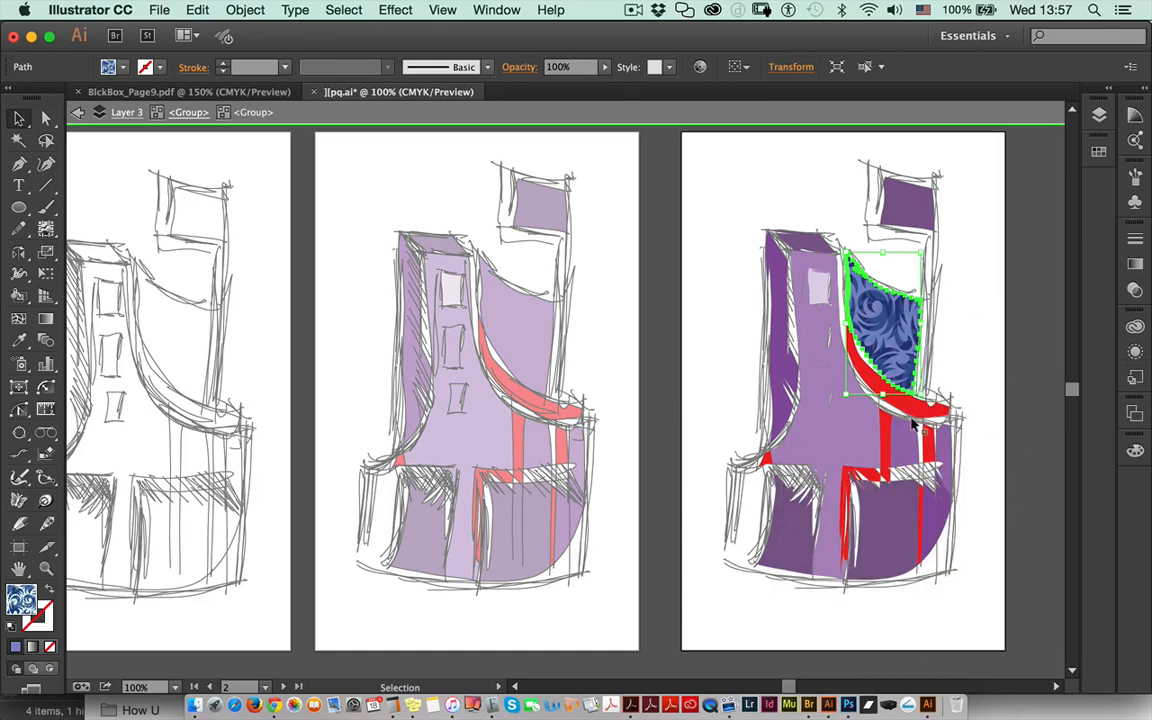
# - Isolate the tower's light purple compound path and change its fill to a medium green swatch
pyautogui.click(838, 444)
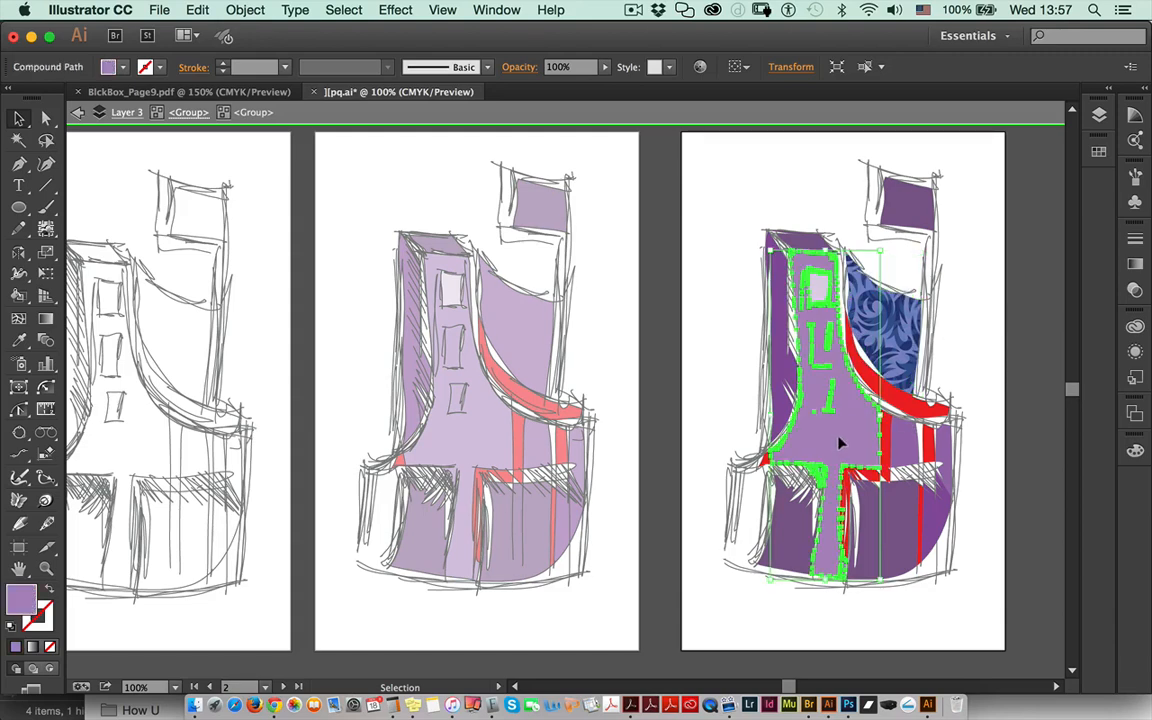
pyautogui.doubleClick(839, 444)
pyautogui.click(838, 444)
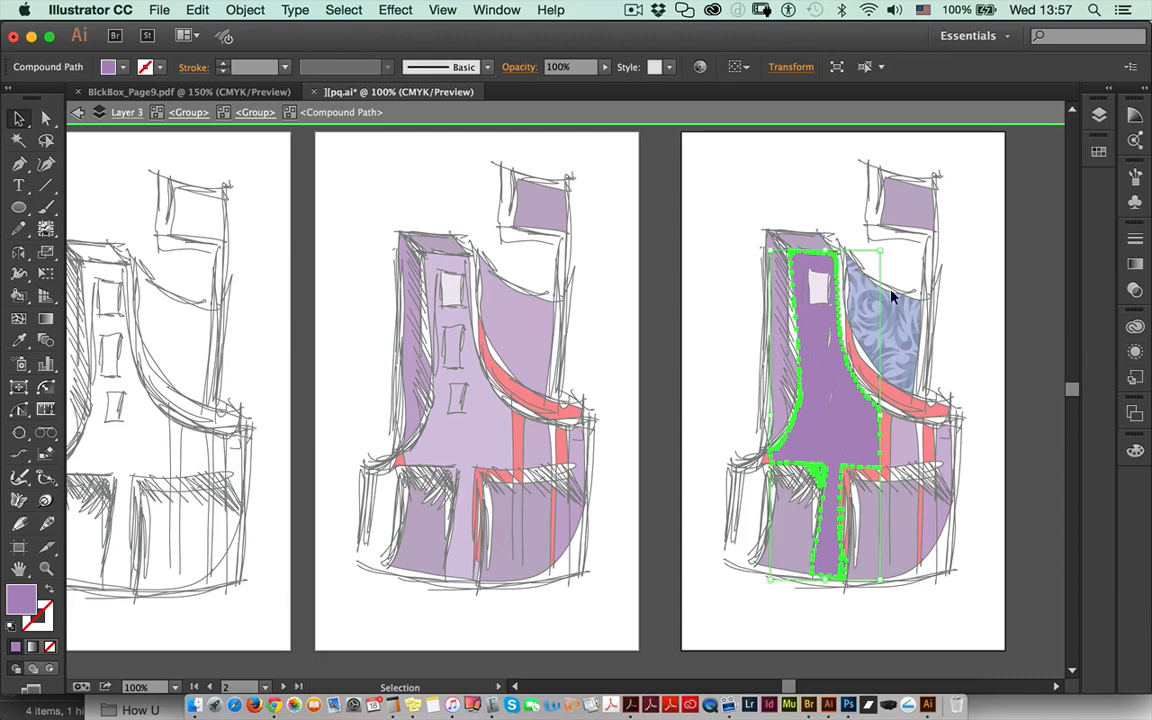
pyautogui.click(1135, 351)
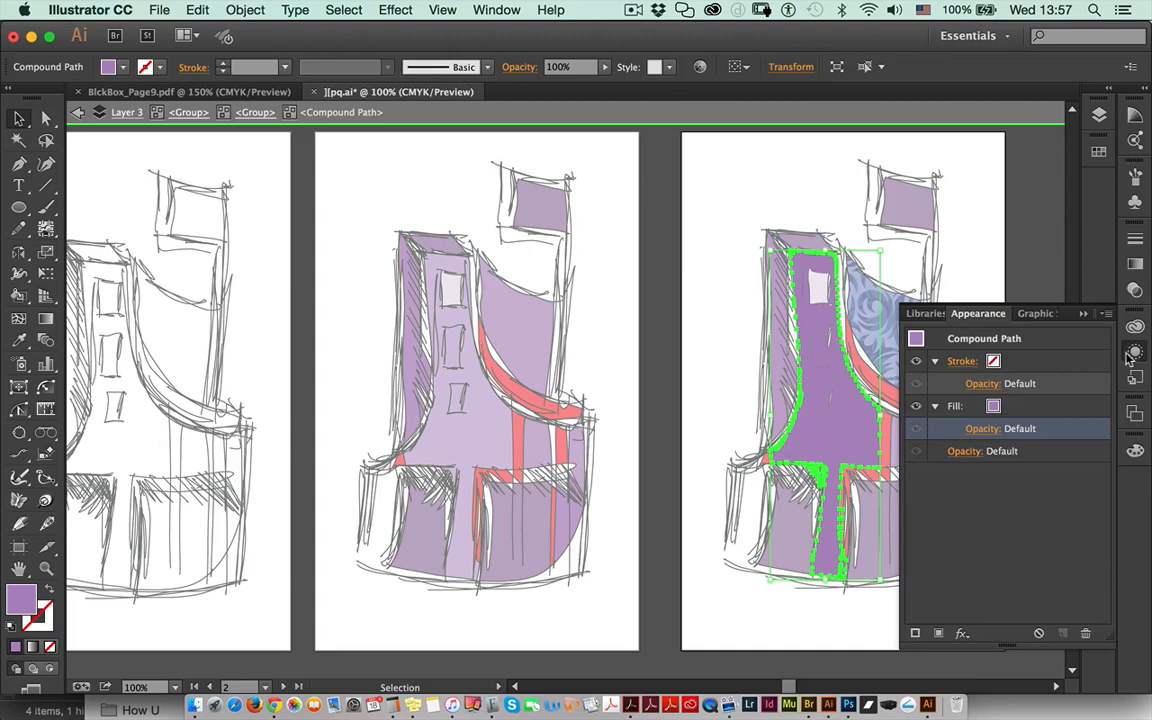
pyautogui.click(997, 412)
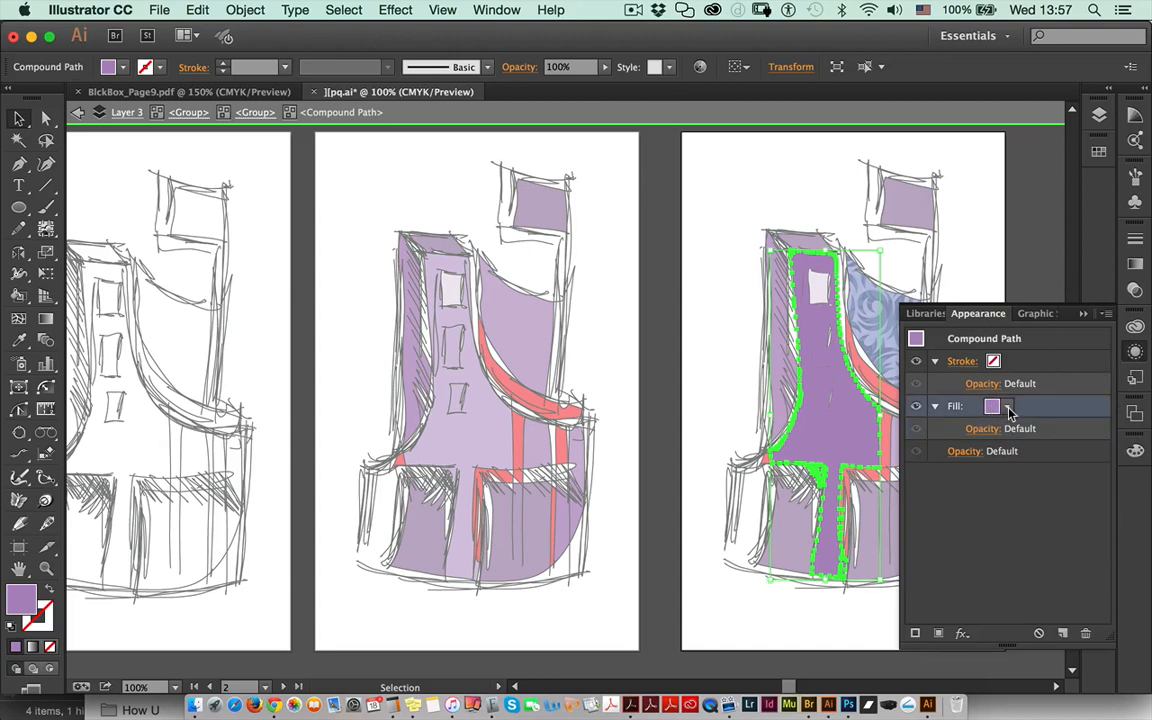
pyautogui.click(1009, 410)
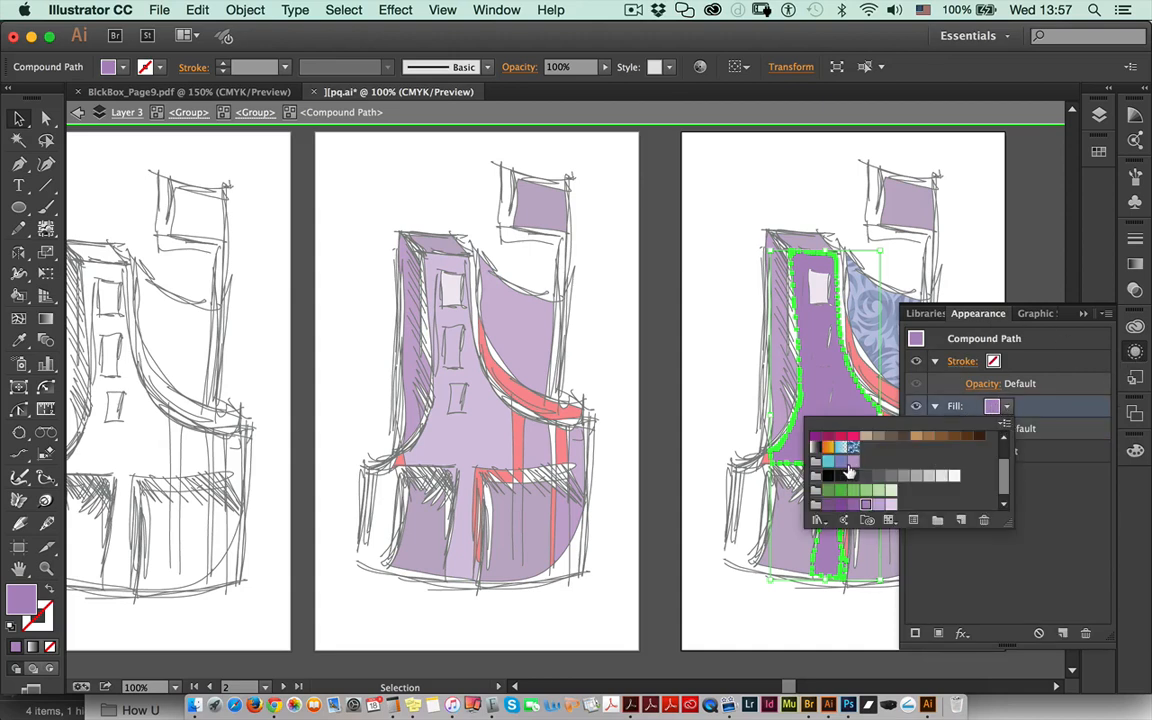
pyautogui.click(840, 490)
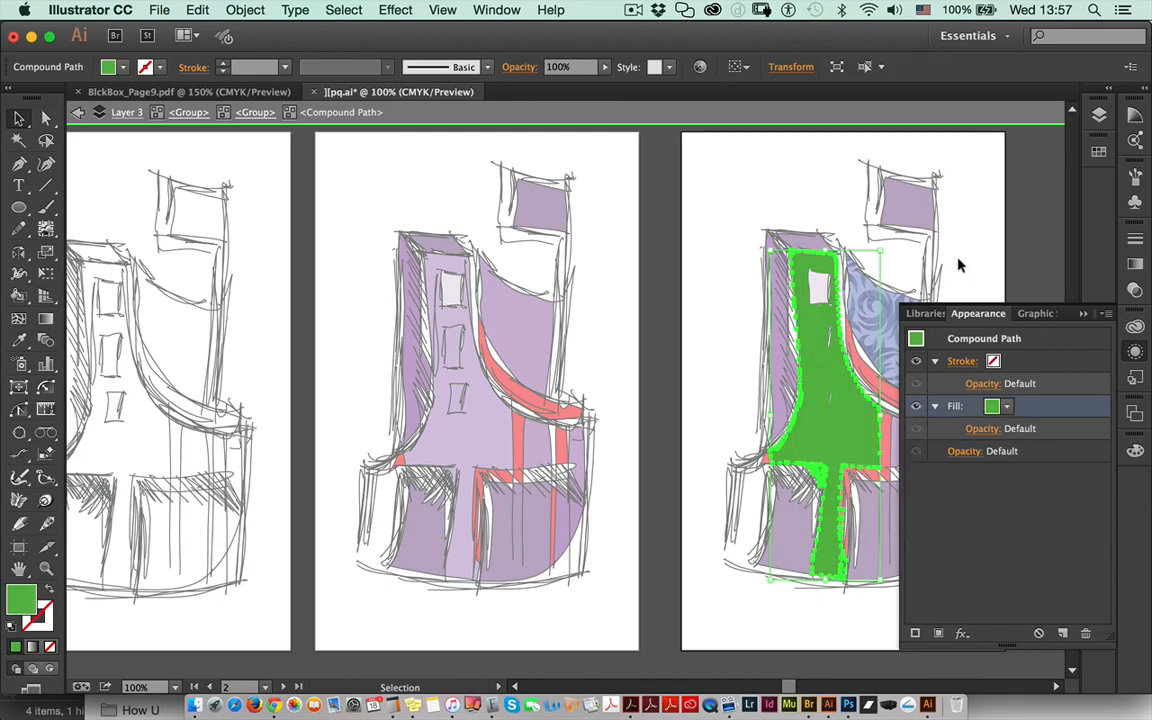
# - Close the appearance settings and exit isolation mode with nothing selected
pyautogui.click(972, 314)
pyautogui.doubleClick(959, 309)
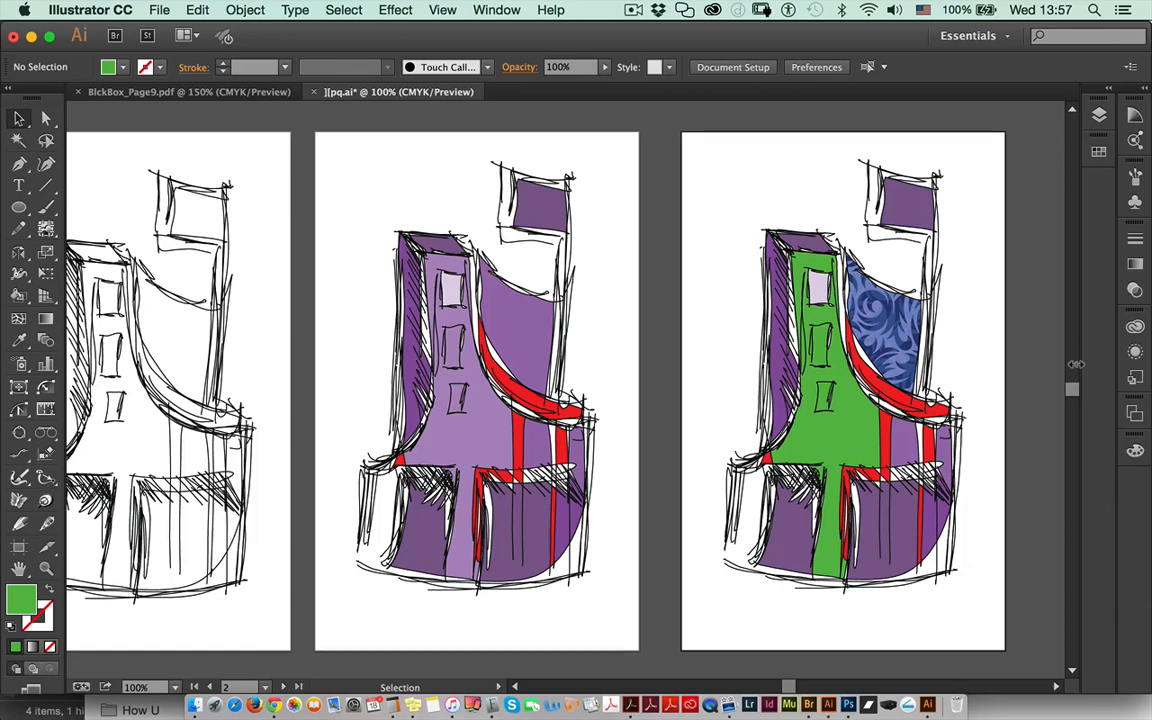
pyautogui.press('space')
pyautogui.moveTo(430, 515); pyautogui.dragTo(496, 514)
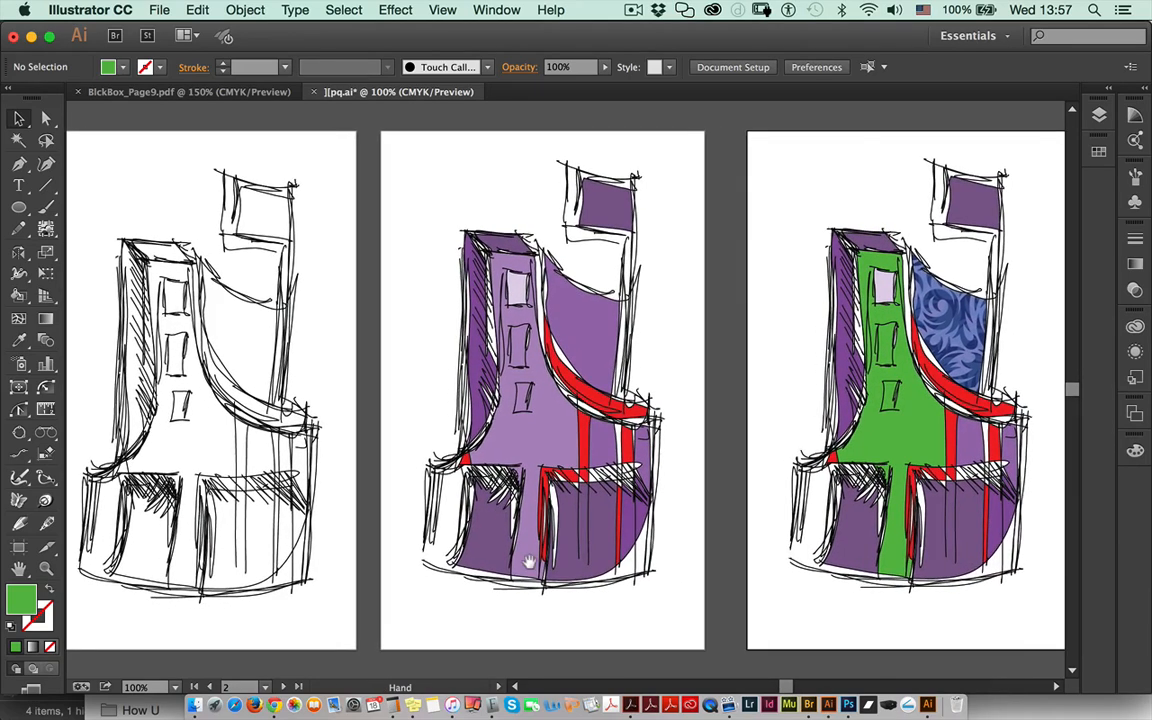